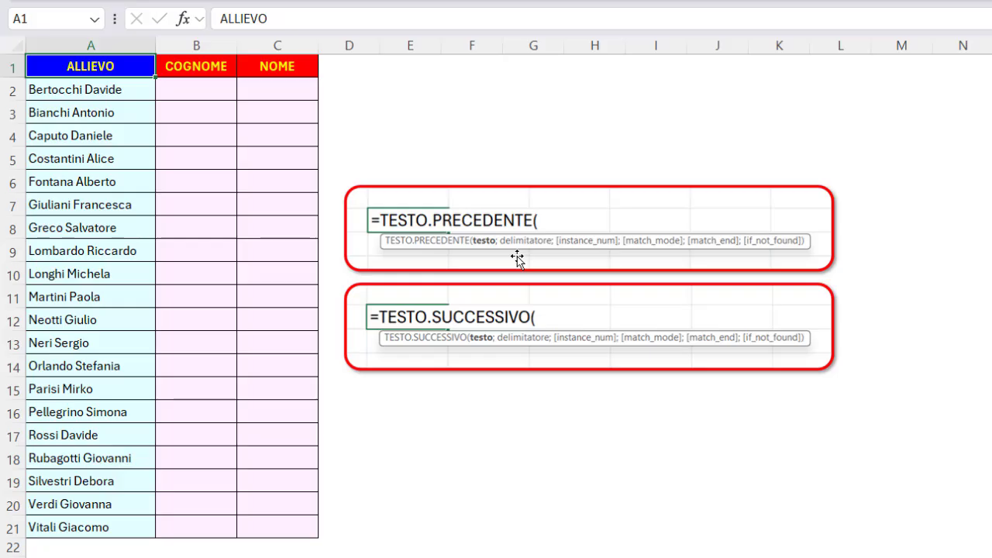
In B2, extract the surnames with =TESTO.PRECEDENTE(A2:A21;" "), using a space as the delimiter.
{"action": "left_click", "coordinate": [206, 90]}
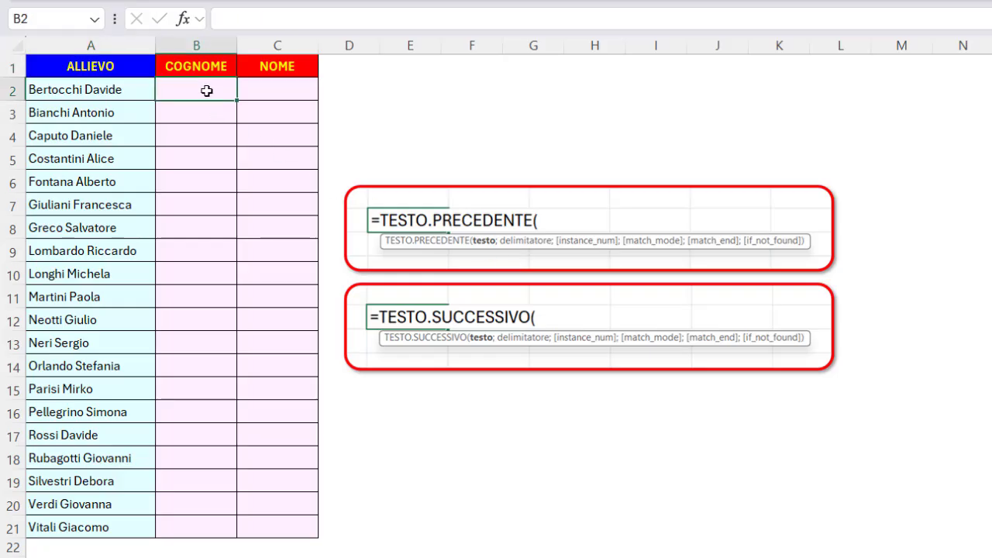
{"action": "type", "text": "=testo.p"}
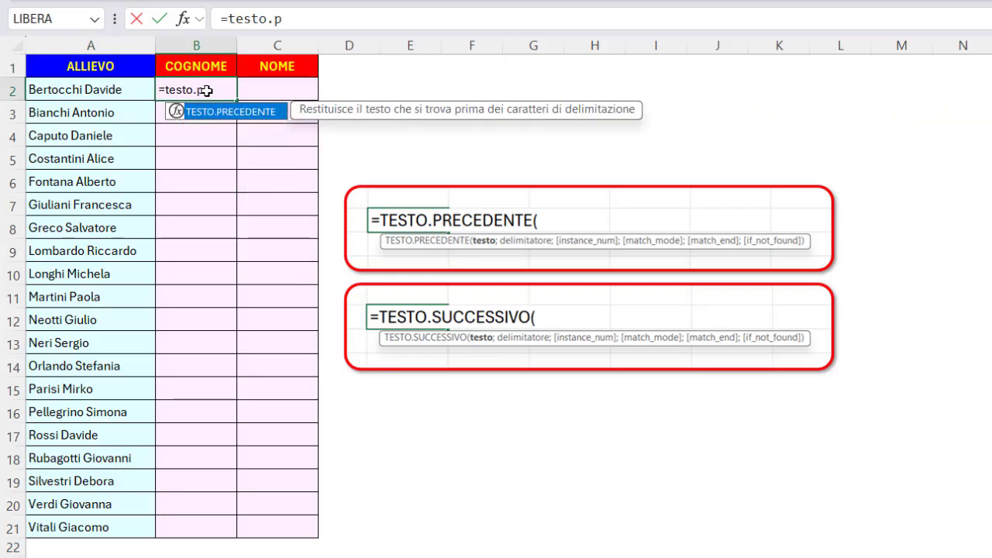
{"action": "double_click", "coordinate": [211, 112]}
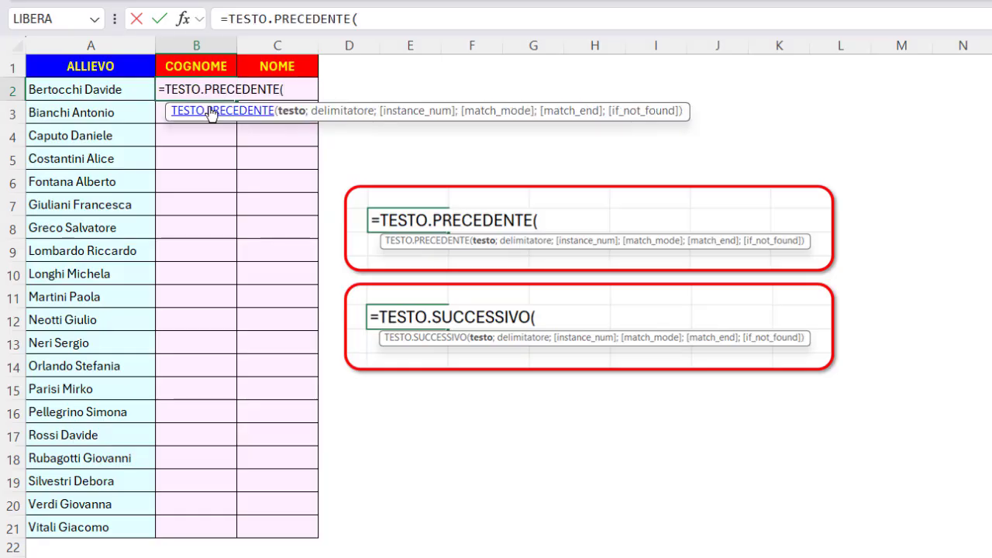
{"action": "left_click_drag", "start_coordinate": [104, 89], "coordinate": [113, 524]}
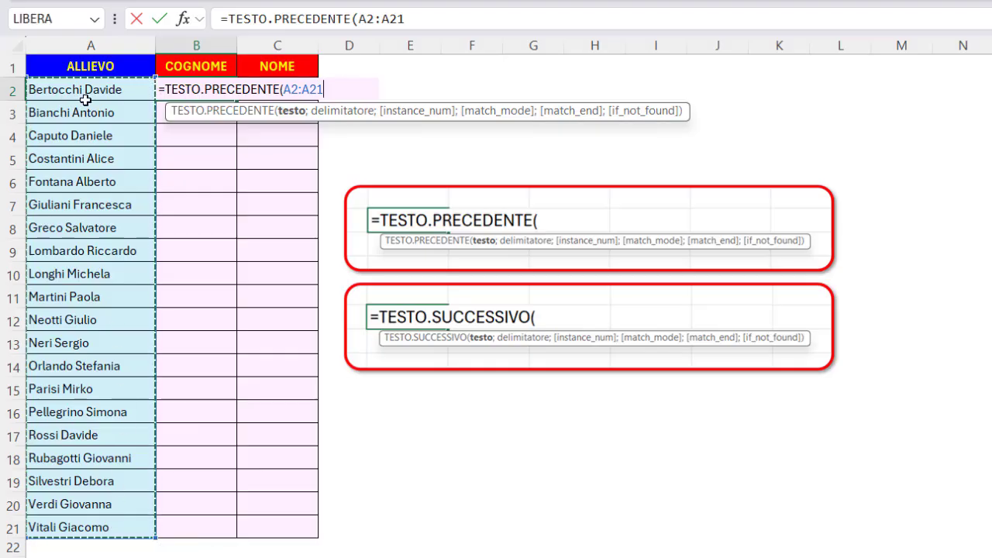
{"action": "type", "text": ";"}
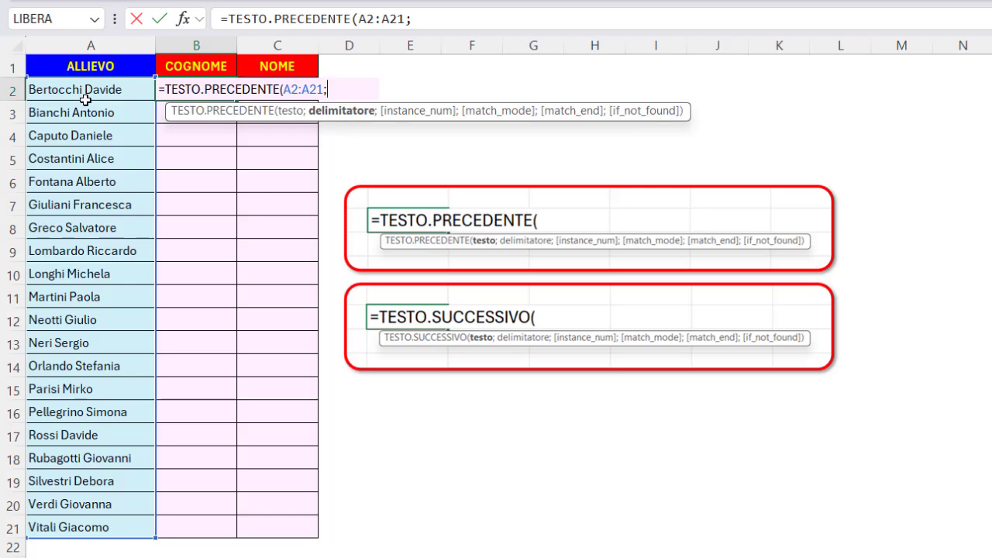
{"action": "type", "text": "\" \""}
{"action": "key", "text": "Return"}
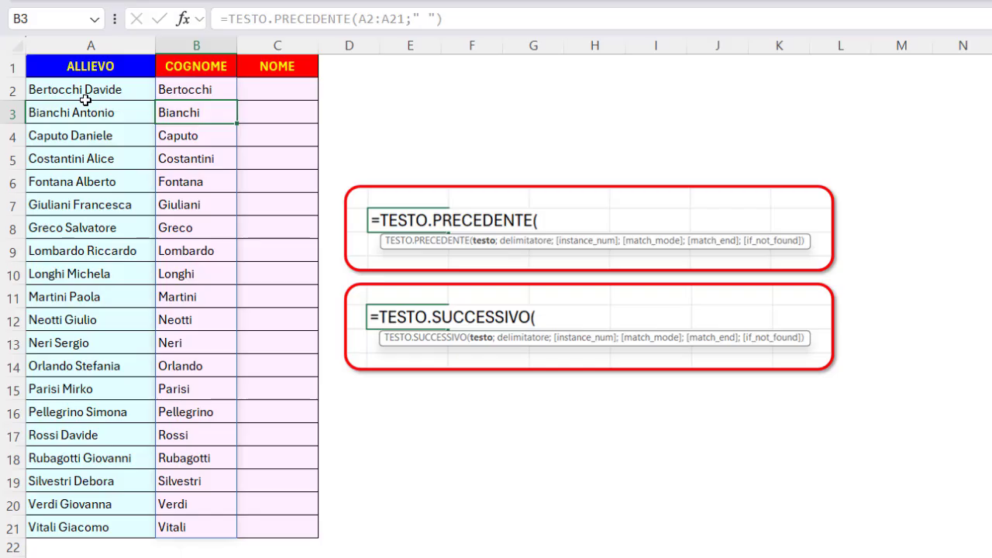
{"action": "left_click", "coordinate": [145, 91]}
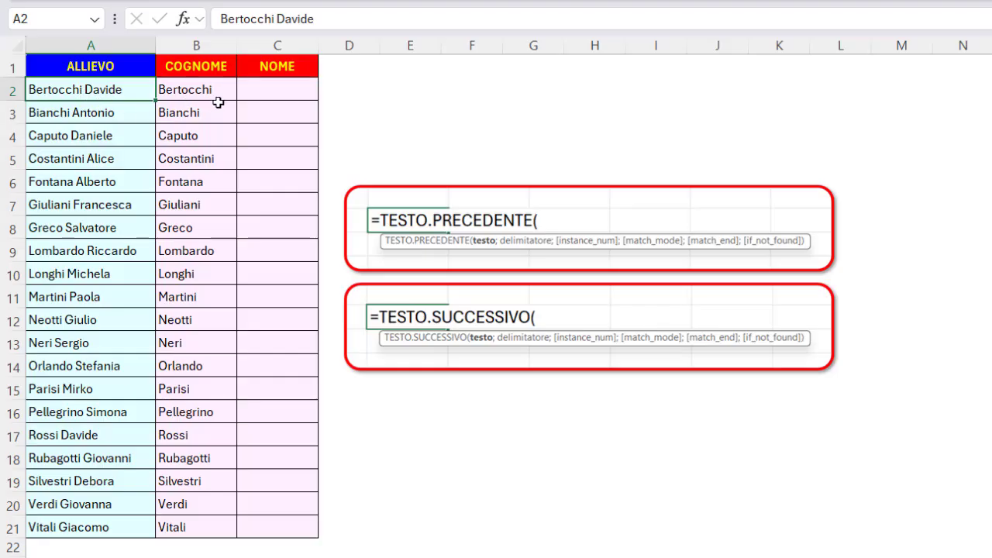
In C2, extract the first names with =TESTO.SUCCESSIVO(A2:A21;" "), using a space as the delimiter.
{"action": "left_click", "coordinate": [281, 89]}
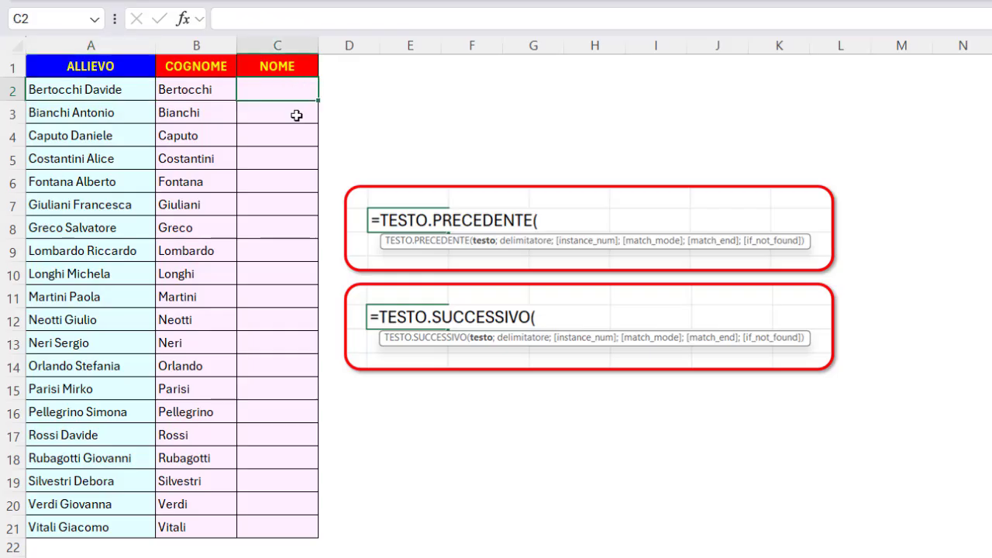
{"action": "type", "text": "=testo.s"}
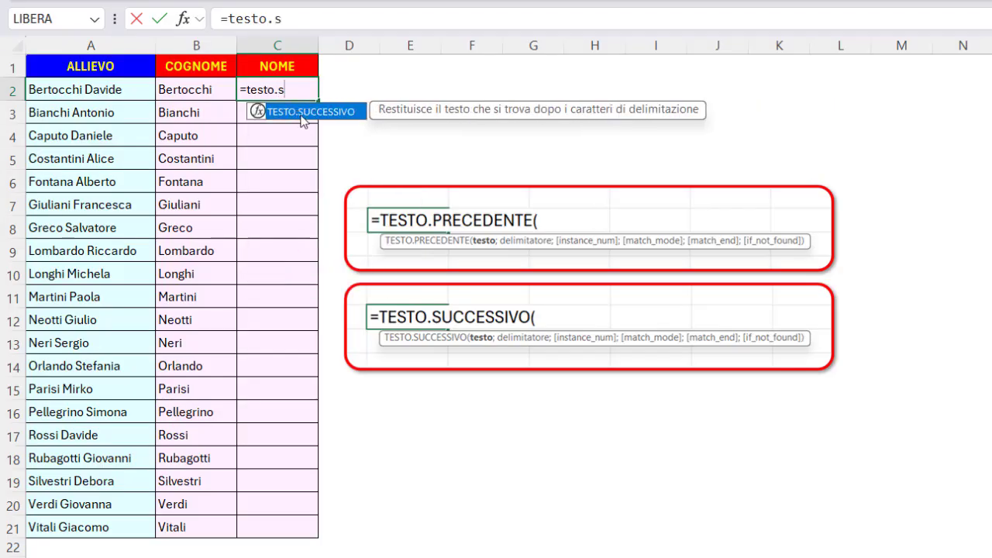
{"action": "double_click", "coordinate": [301, 113]}
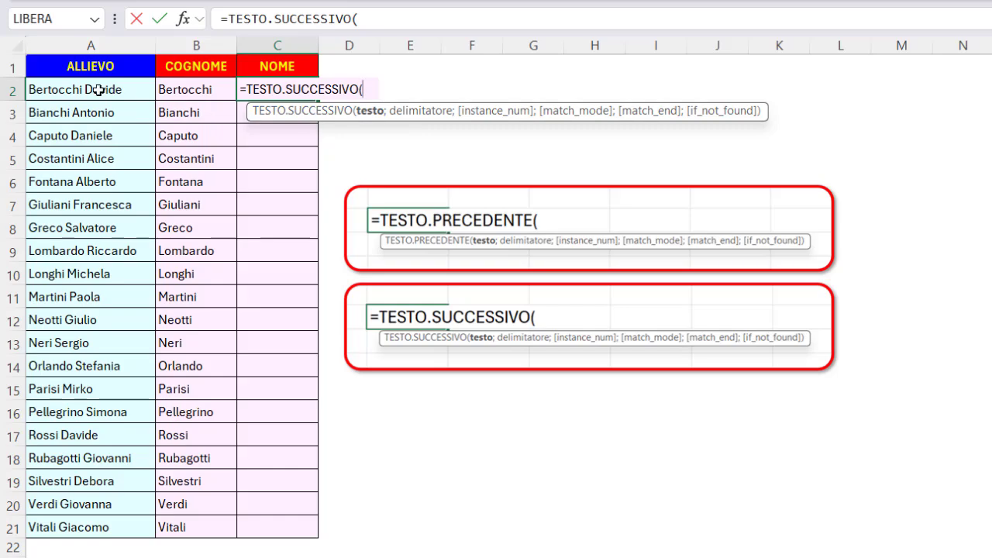
{"action": "left_click_drag", "start_coordinate": [102, 89], "coordinate": [79, 524]}
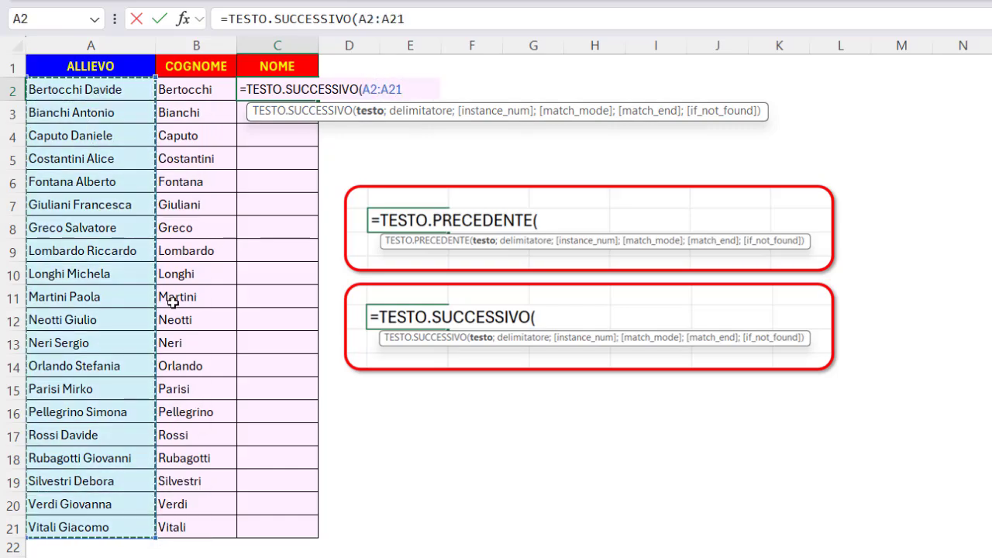
{"action": "type", "text": ";"}
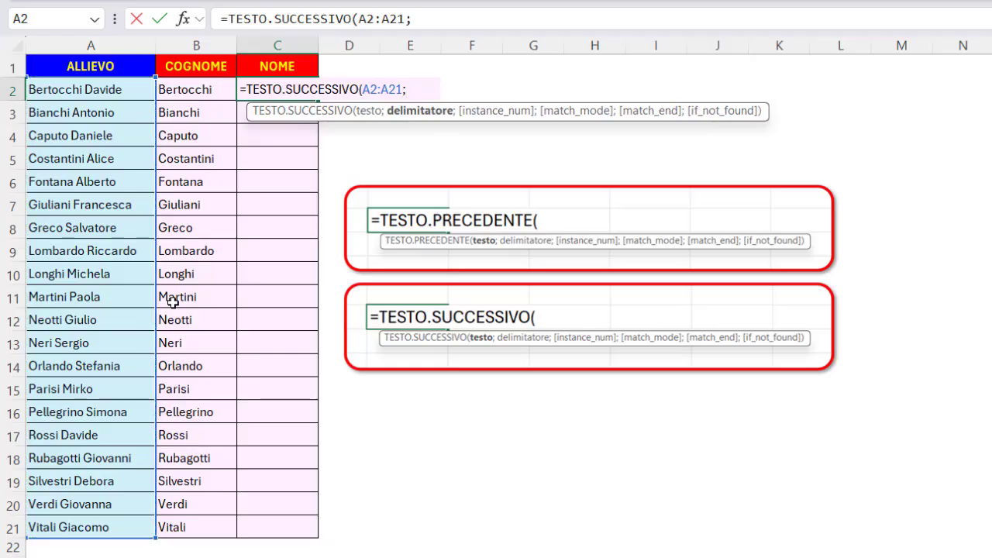
{"action": "type", "text": "\" \")"}
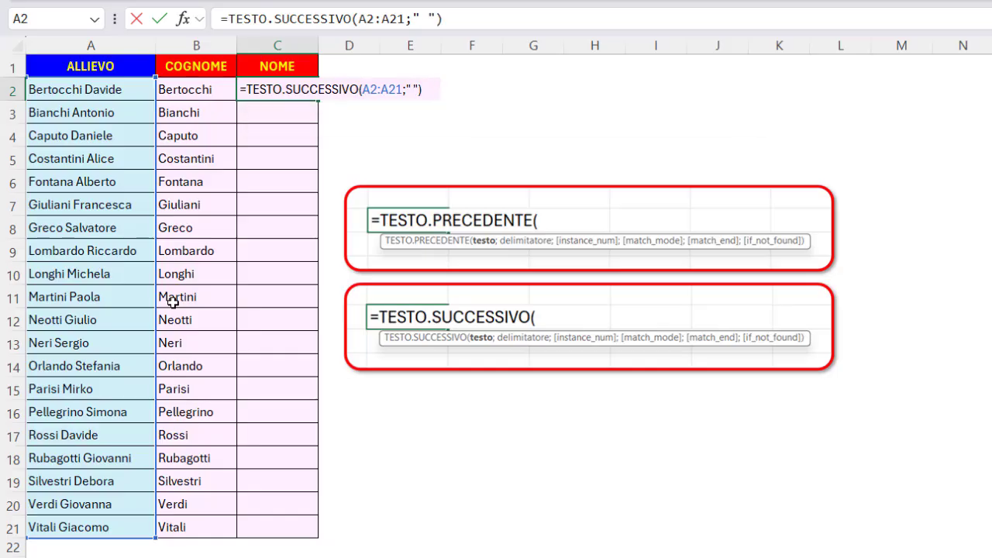
{"action": "key", "text": "Return"}
Examine the hotel list's ELENCO HOTEL, HOTEL and STELLE columns and the text and delimiter arguments of the formula in B2.
{"action": "left_click", "coordinate": [136, 67]}
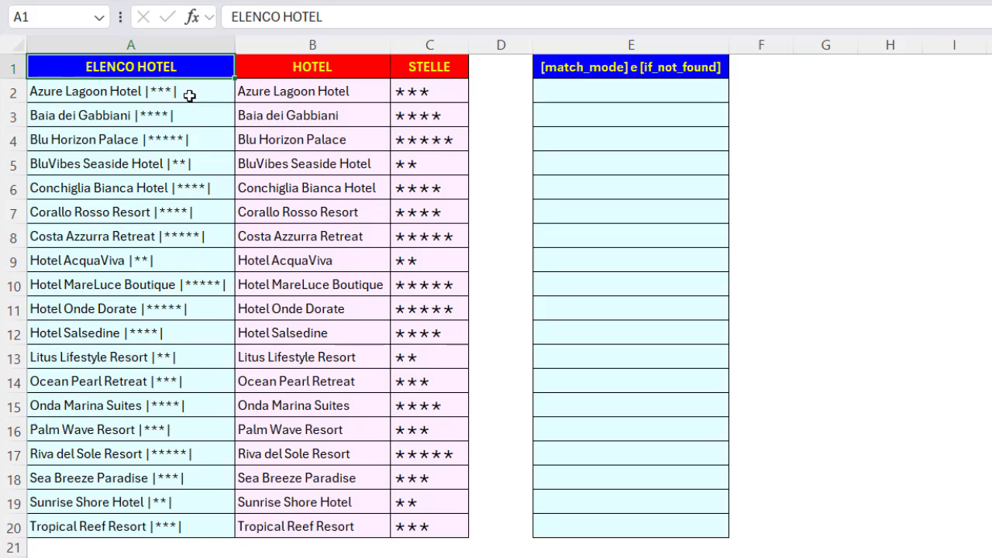
{"action": "left_click", "coordinate": [362, 70]}
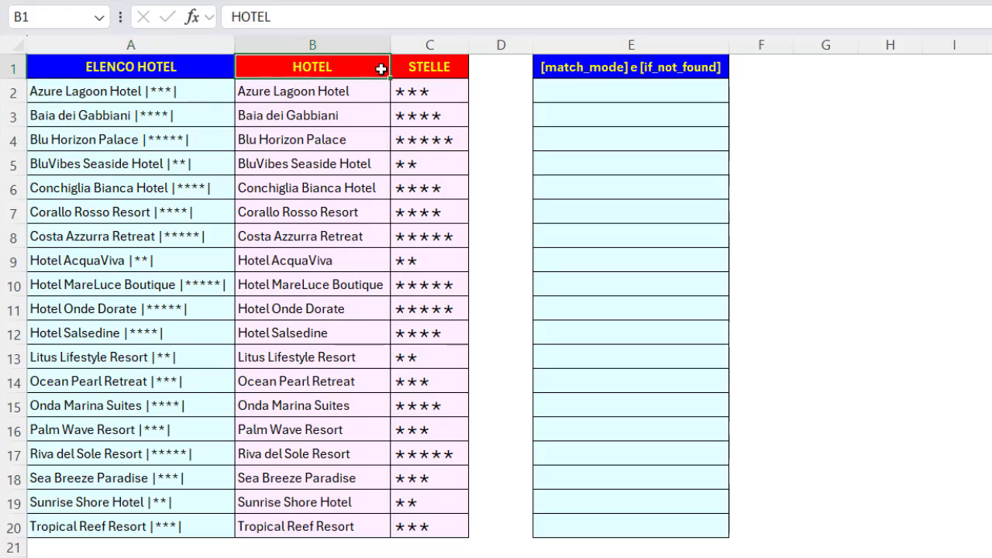
{"action": "left_click", "coordinate": [399, 68]}
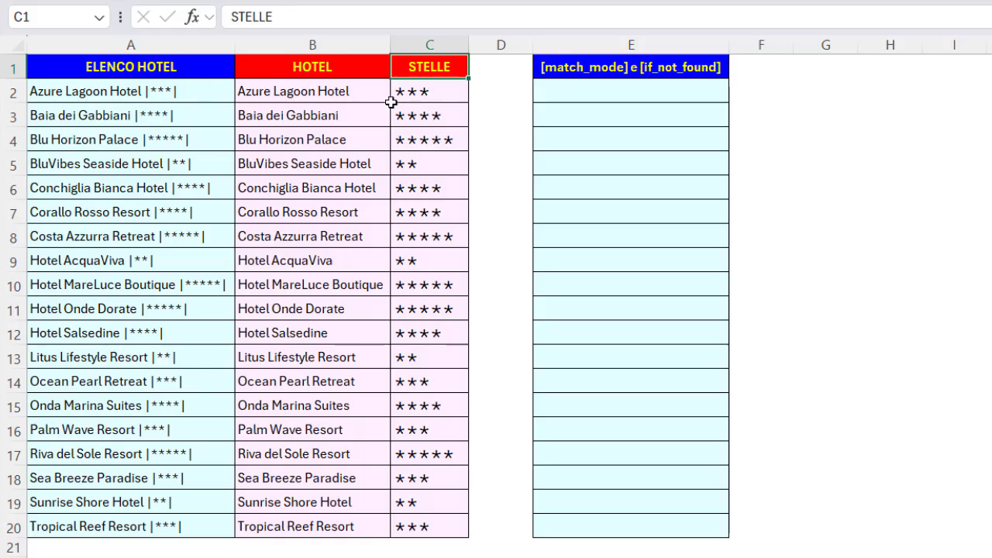
{"action": "left_click", "coordinate": [368, 91]}
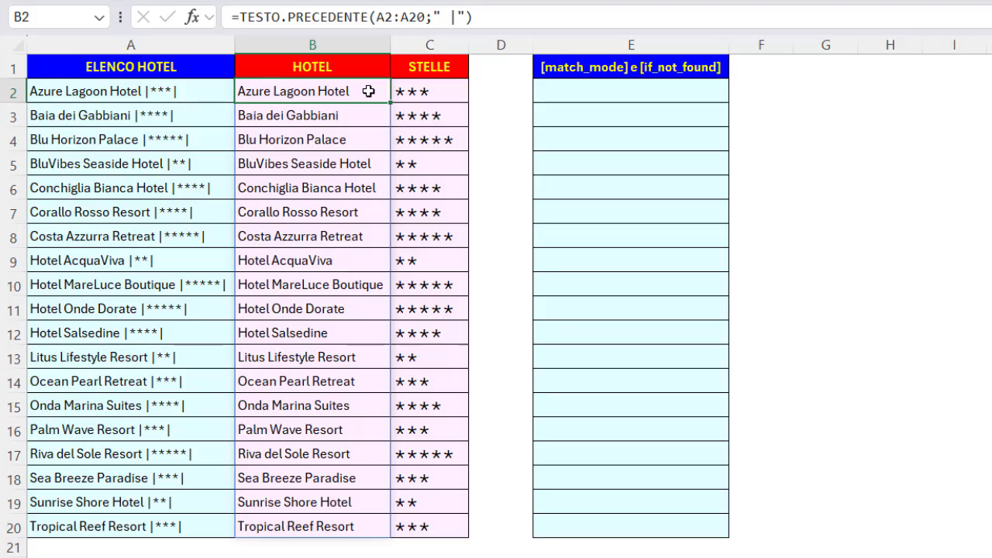
{"action": "left_click", "coordinate": [396, 17]}
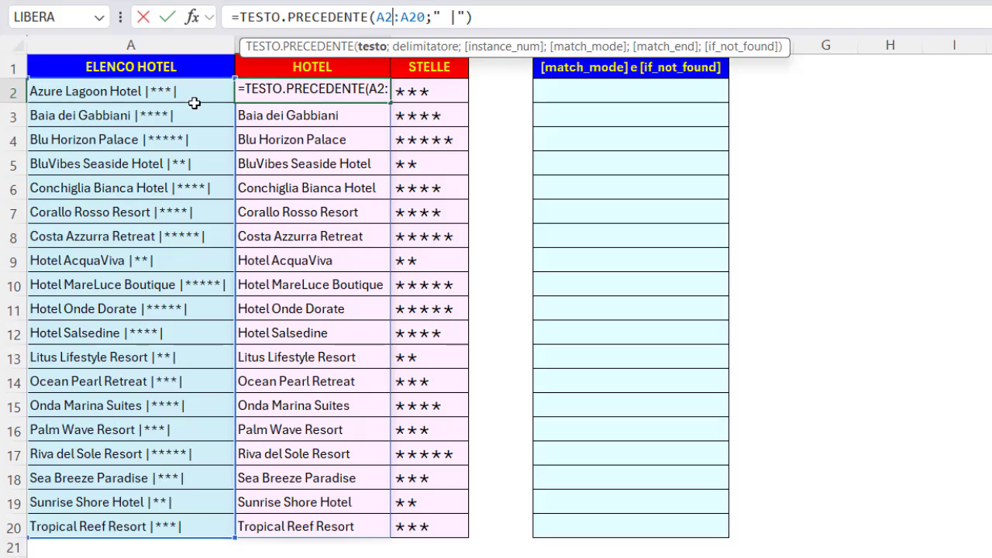
{"action": "left_click", "coordinate": [419, 51]}
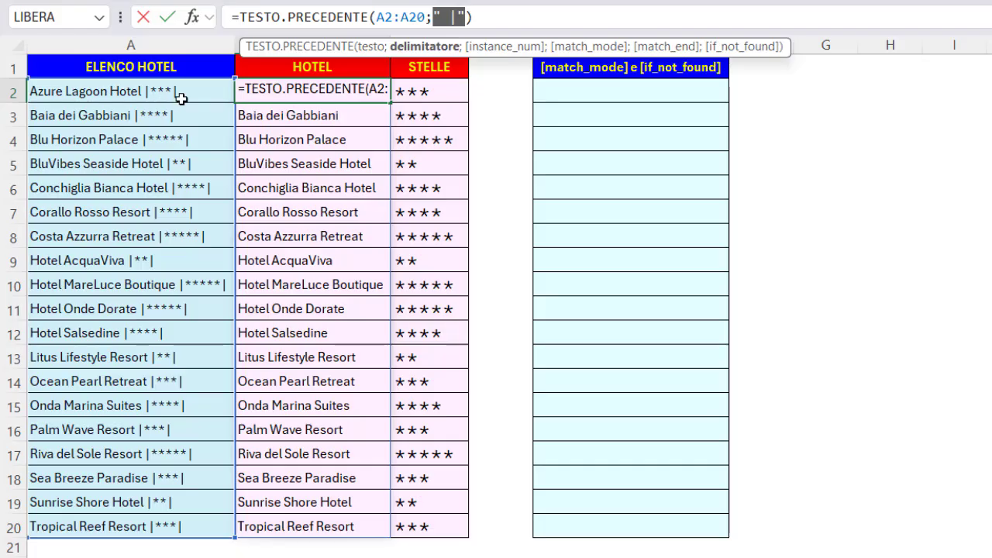
{"action": "key", "text": "Return"}
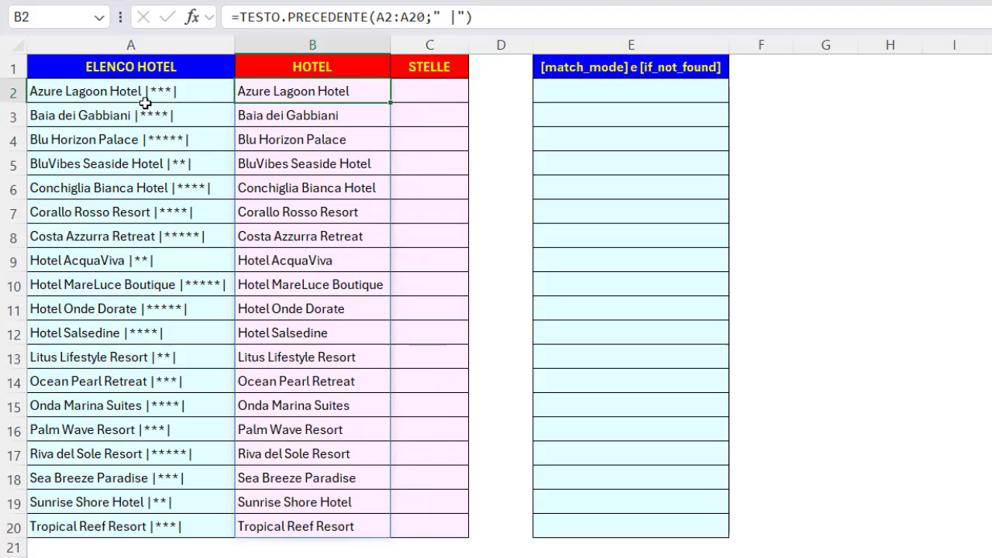
In C2 of the hotel list, extract the text after the first bar with =TESTO.SUCCESSIVO(A2:A20;"|").
{"action": "left_click", "coordinate": [414, 91]}
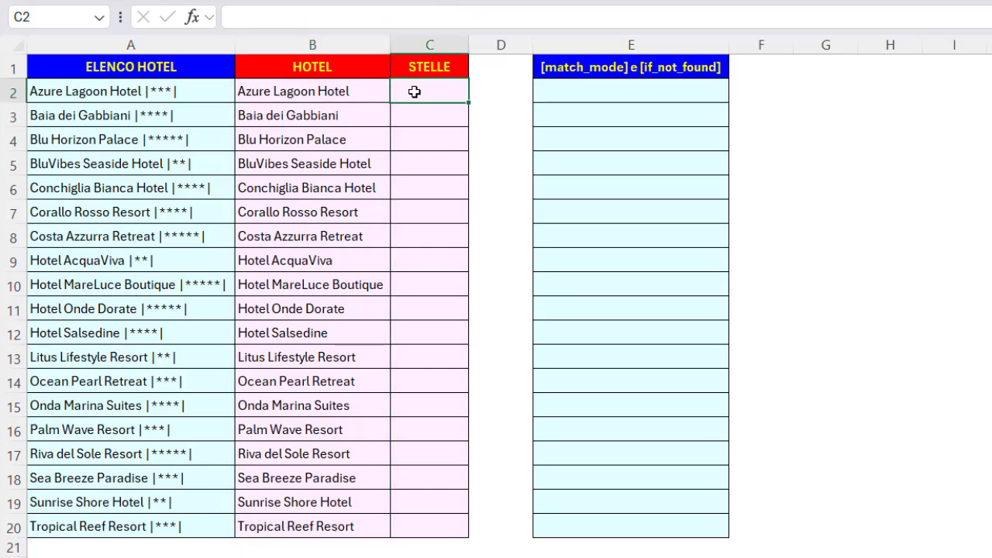
{"action": "type", "text": "=testo.s"}
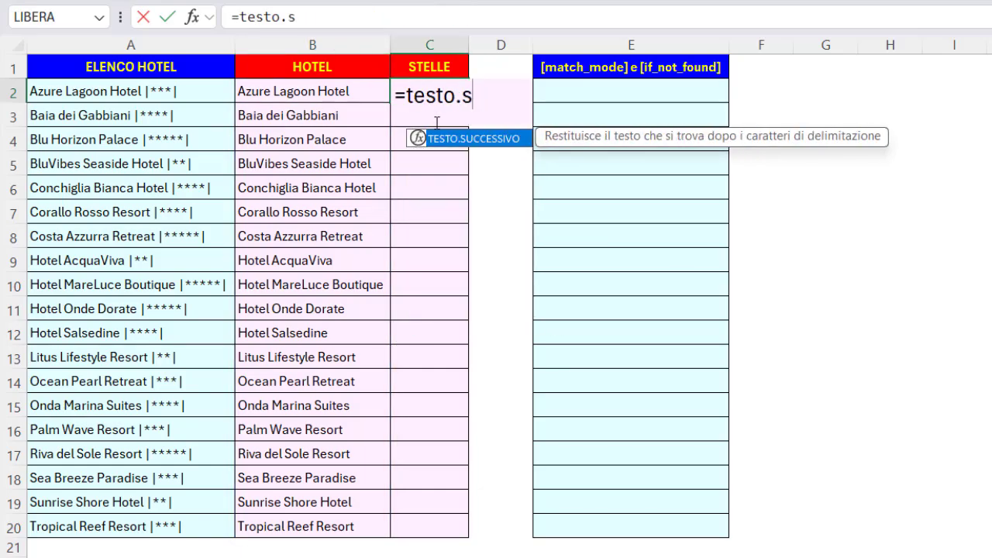
{"action": "key", "text": "Tab"}
{"action": "left_click_drag", "start_coordinate": [151, 91], "coordinate": [148, 526]}
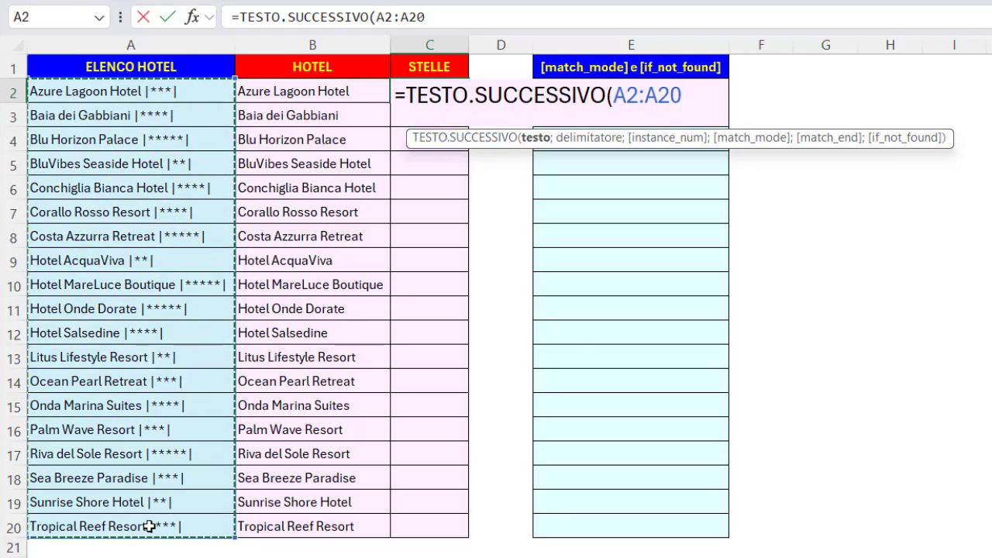
{"action": "type", "text": ";"}
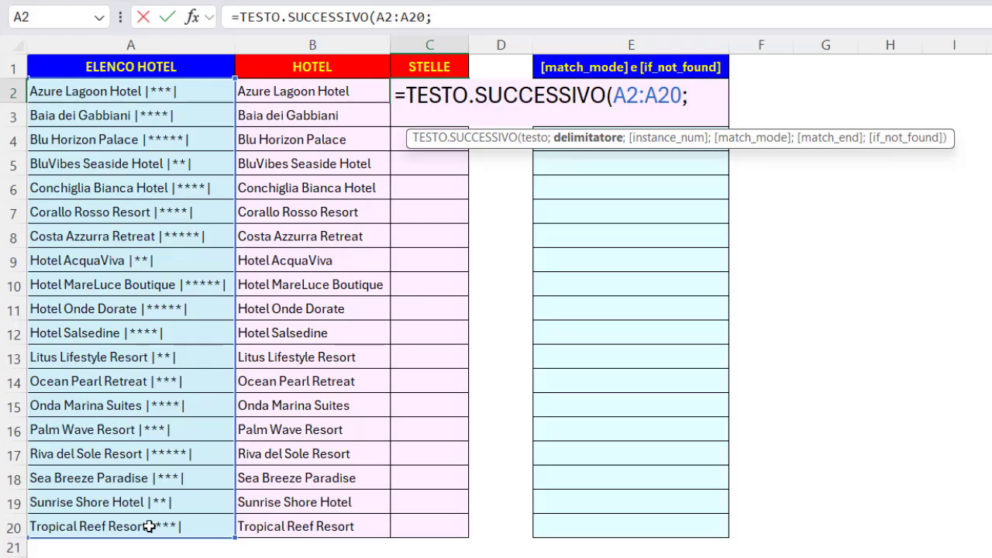
{"action": "type", "text": "\"|\""}
{"action": "key", "text": "Return"}
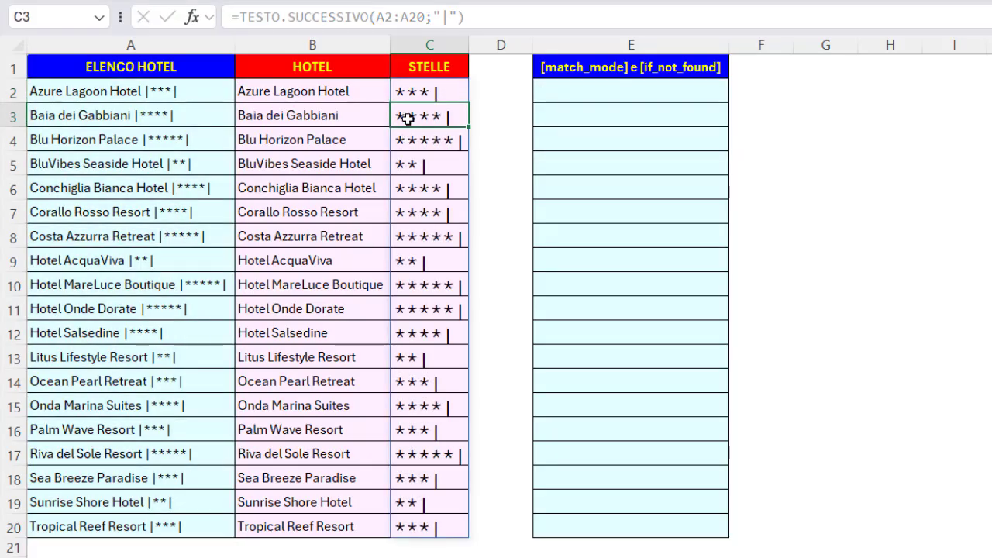
Wrap the STELLE formula in C2 in TESTO.PRECEDENTE with delimiter "|", giving =TESTO.PRECEDENTE(TESTO.SUCCESSIVO(A2:A20;"|");"|").
{"action": "left_click", "coordinate": [450, 92]}
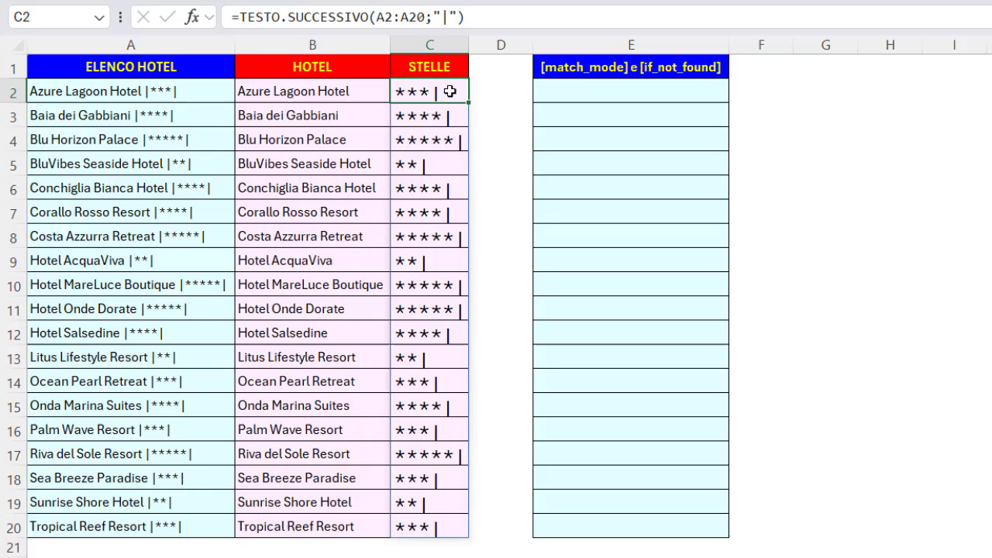
{"action": "left_click", "coordinate": [240, 16]}
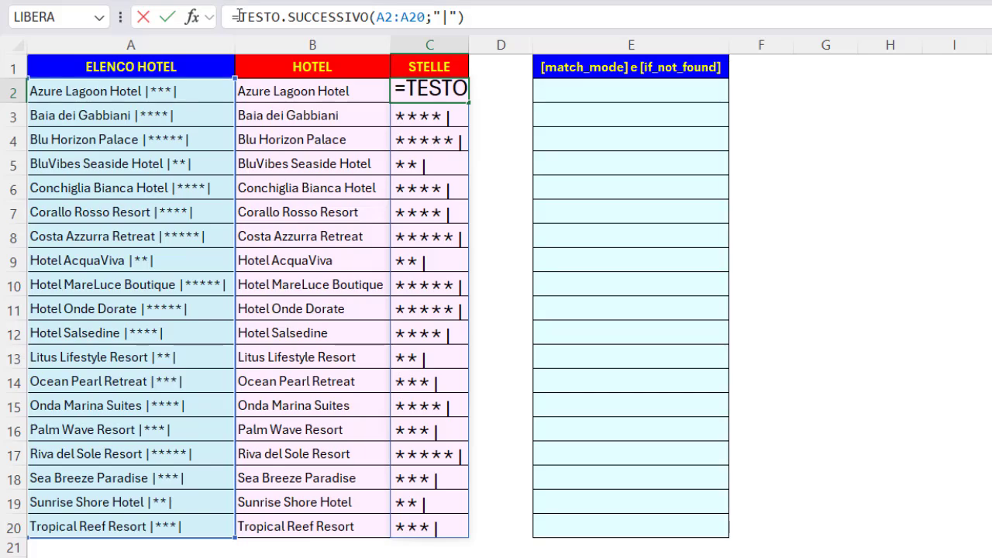
{"action": "type", "text": "testo.p"}
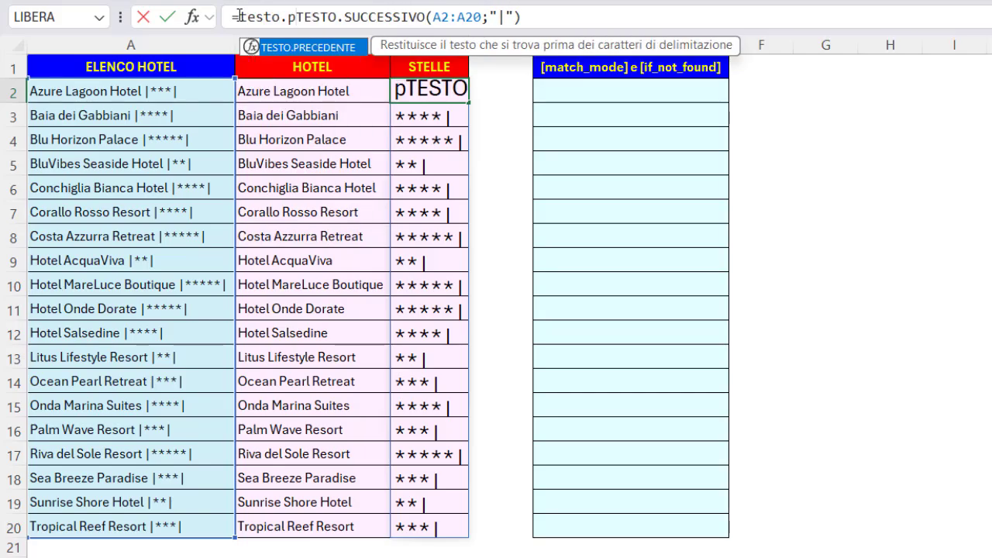
{"action": "double_click", "coordinate": [353, 48]}
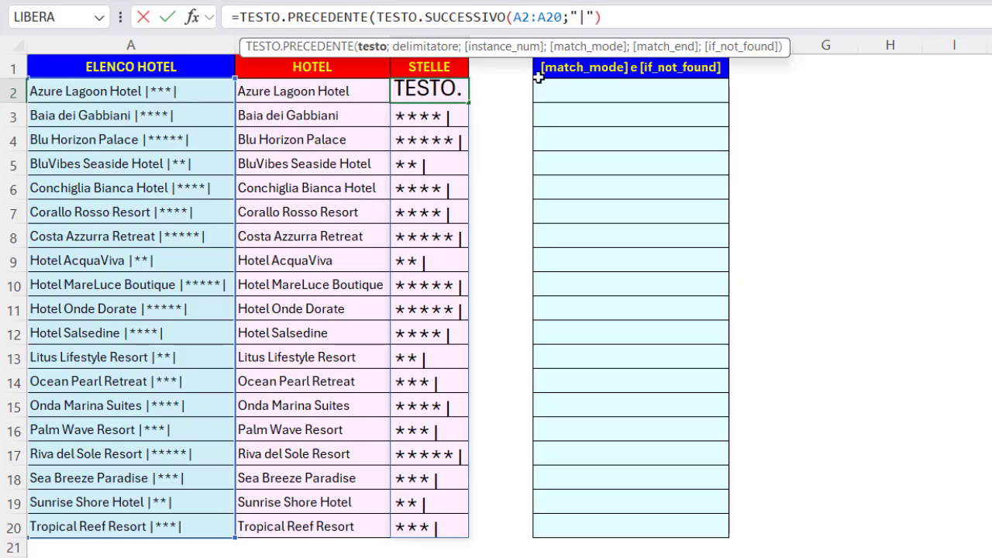
{"action": "left_click", "coordinate": [610, 17]}
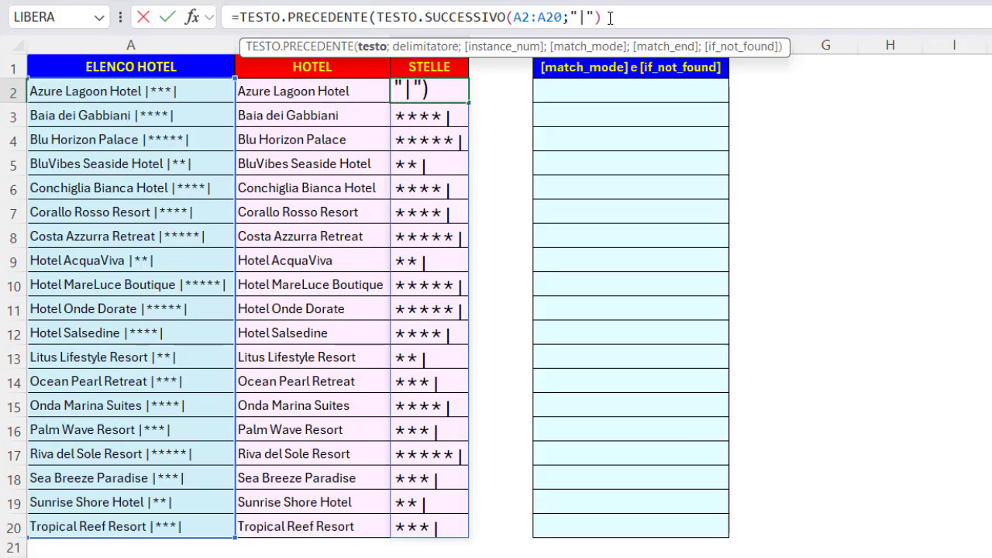
{"action": "type", "text": ";"}
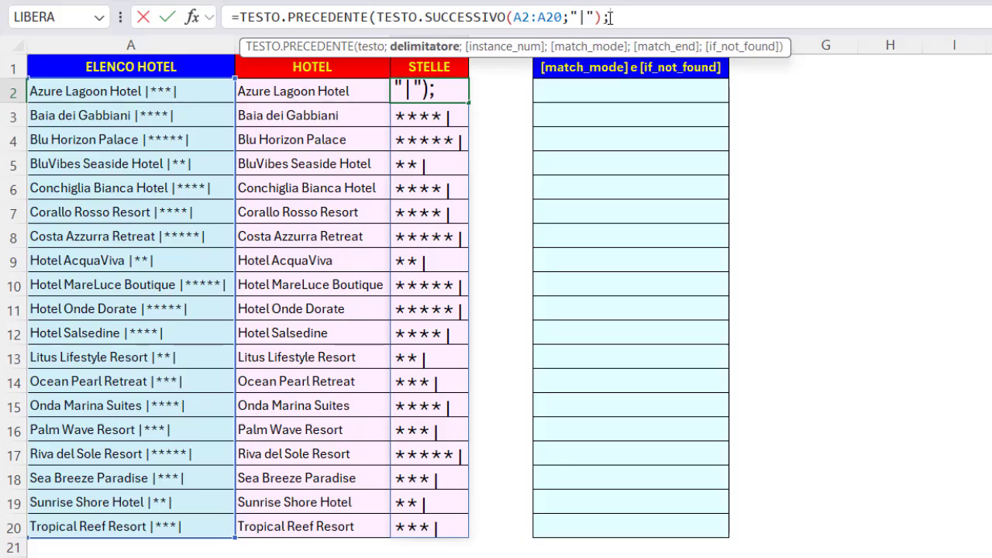
{"action": "type", "text": "\"|\""}
{"action": "type", "text": ")"}
{"action": "key", "text": "Return"}
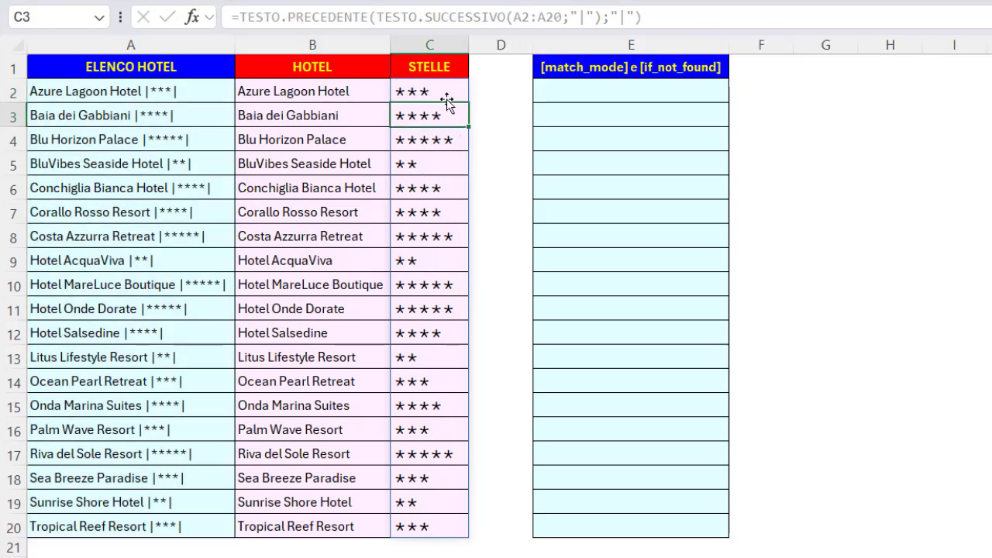
{"action": "left_click", "coordinate": [447, 91]}
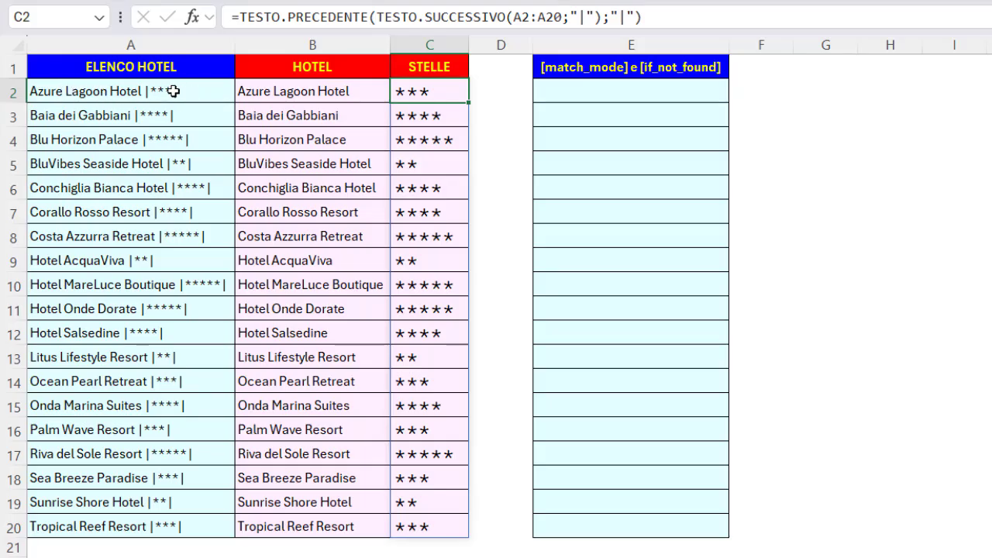
In E2, extract the text before a lowercase l from the hotel list with =TESTO.PRECEDENTE(A2:A20;"l").
{"action": "left_click", "coordinate": [592, 91]}
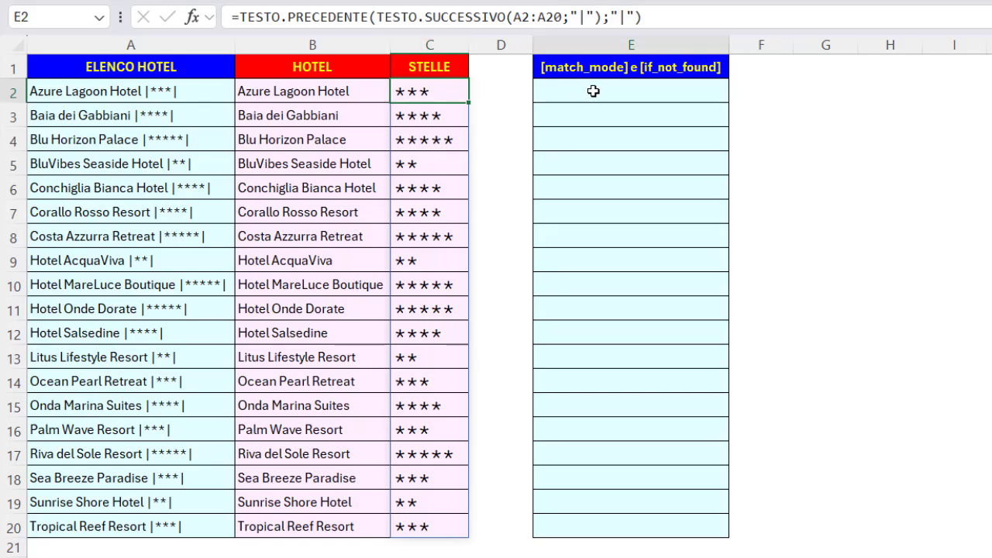
{"action": "type", "text": "="}
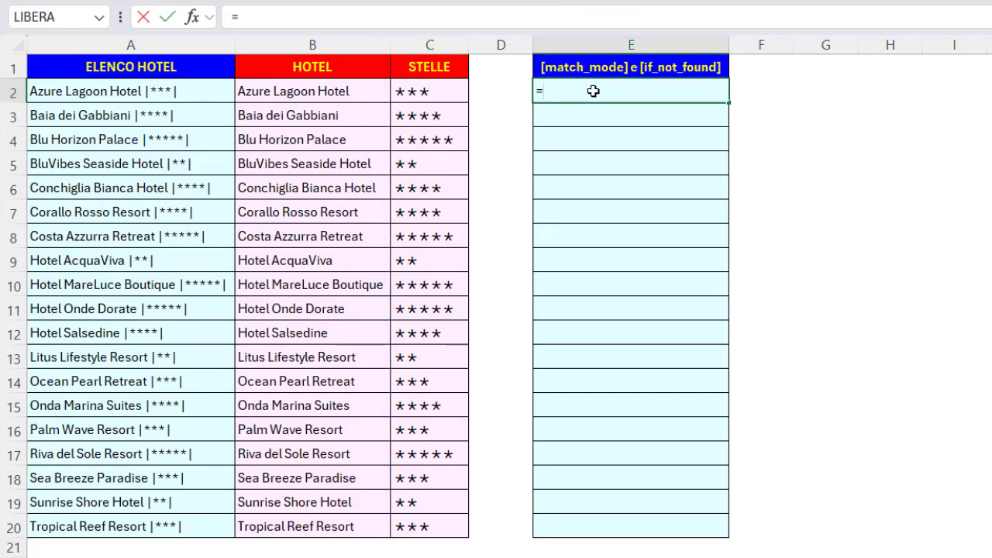
{"action": "type", "text": "testo.p"}
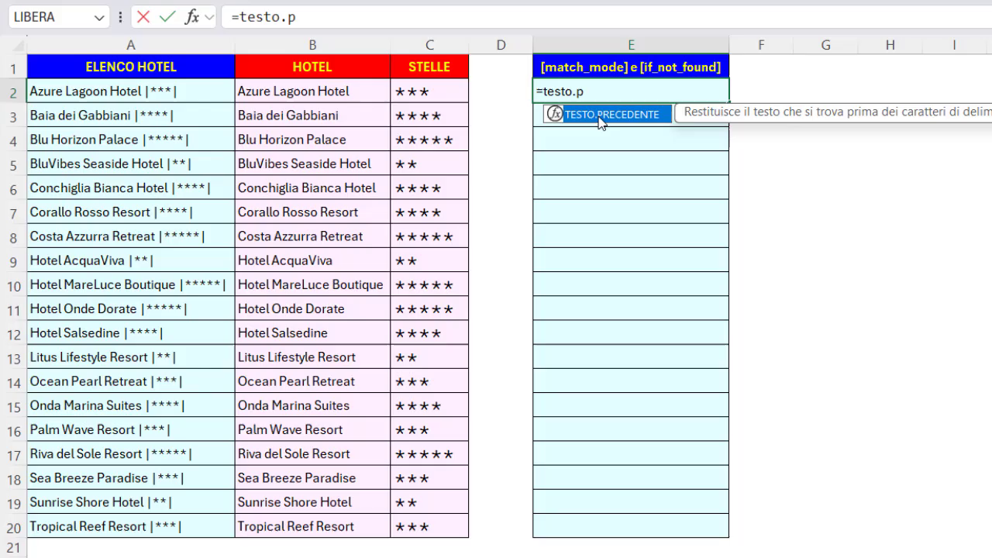
{"action": "double_click", "coordinate": [597, 122]}
{"action": "left_click_drag", "start_coordinate": [201, 91], "coordinate": [194, 527]}
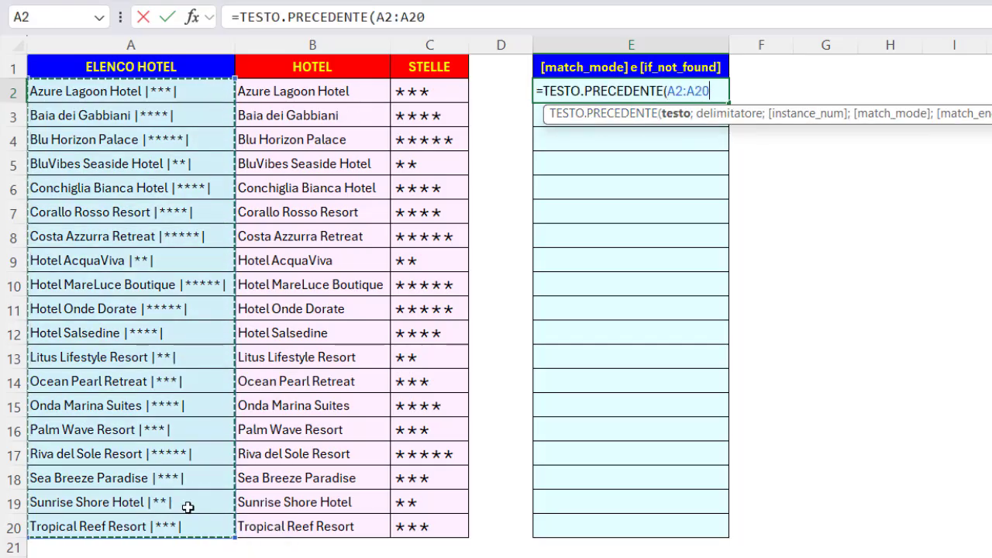
{"action": "type", "text": ";\""}
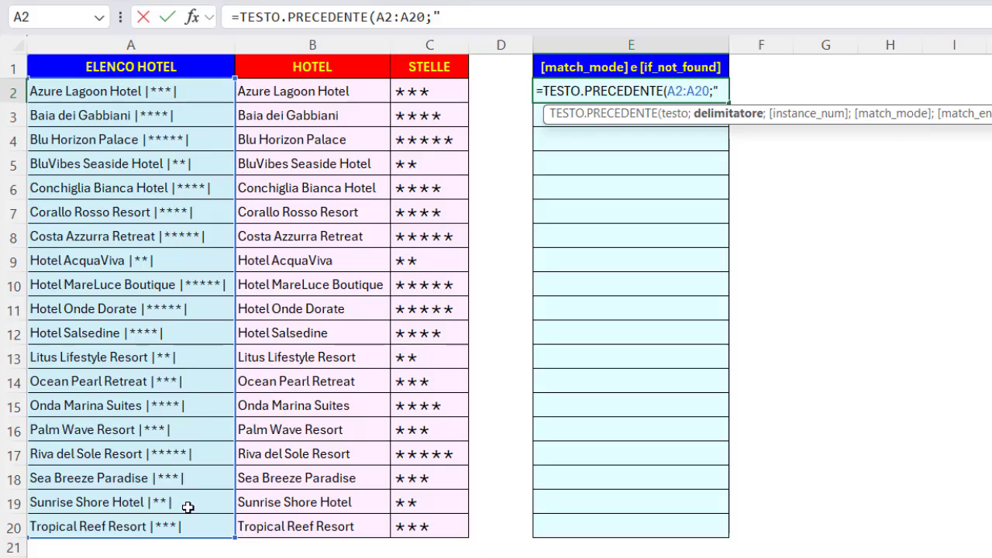
{"action": "type", "text": "|\""}
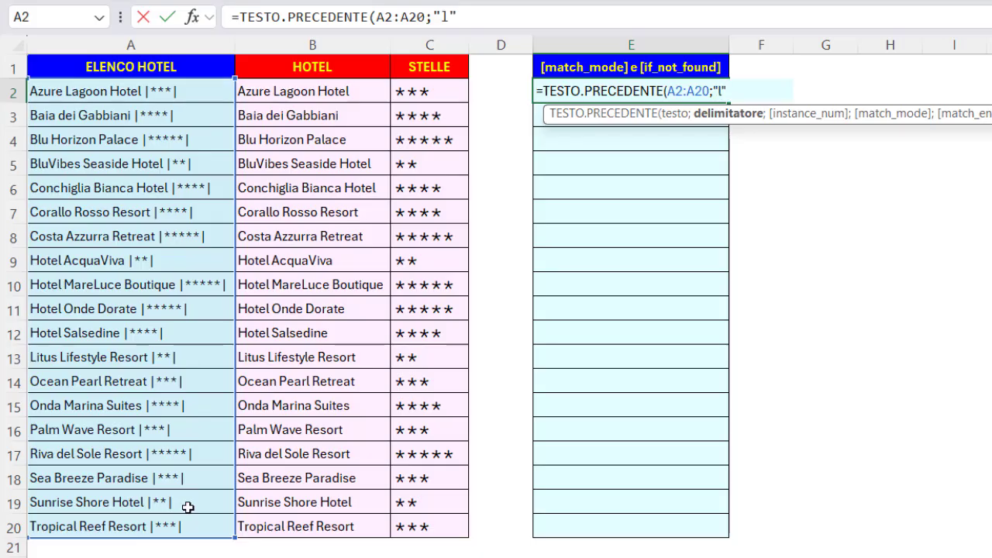
{"action": "key", "text": "Return"}
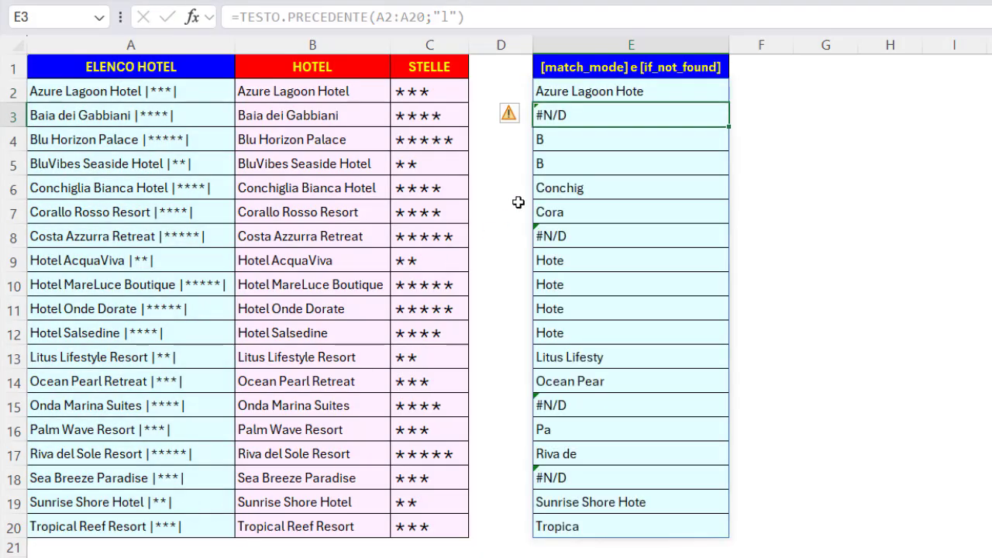
Examine the formula results in E8, E15 and E18 of the [match_mode] e [if_not_found] column.
{"action": "left_click", "coordinate": [586, 238]}
{"action": "left_click", "coordinate": [593, 399]}
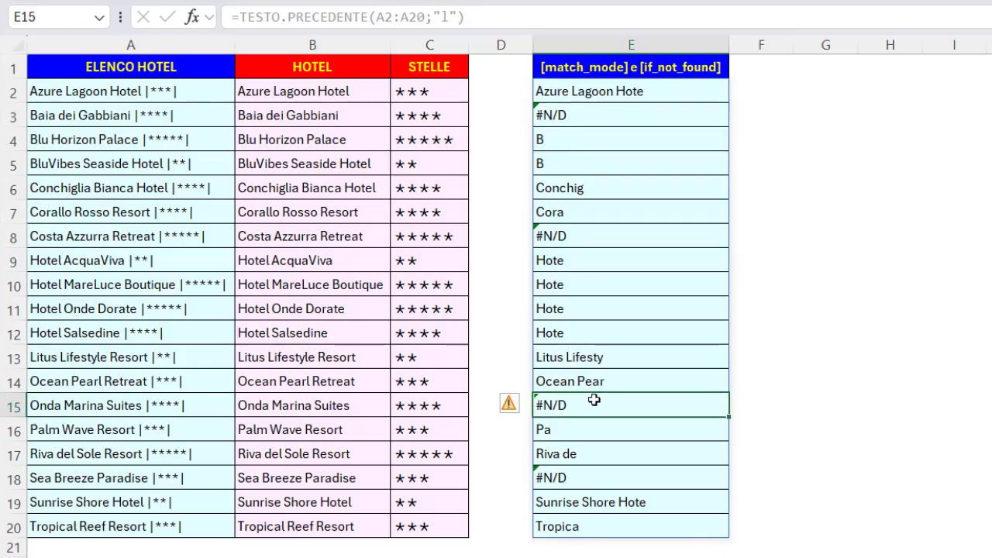
{"action": "left_click", "coordinate": [589, 473]}
{"action": "left_click", "coordinate": [578, 406]}
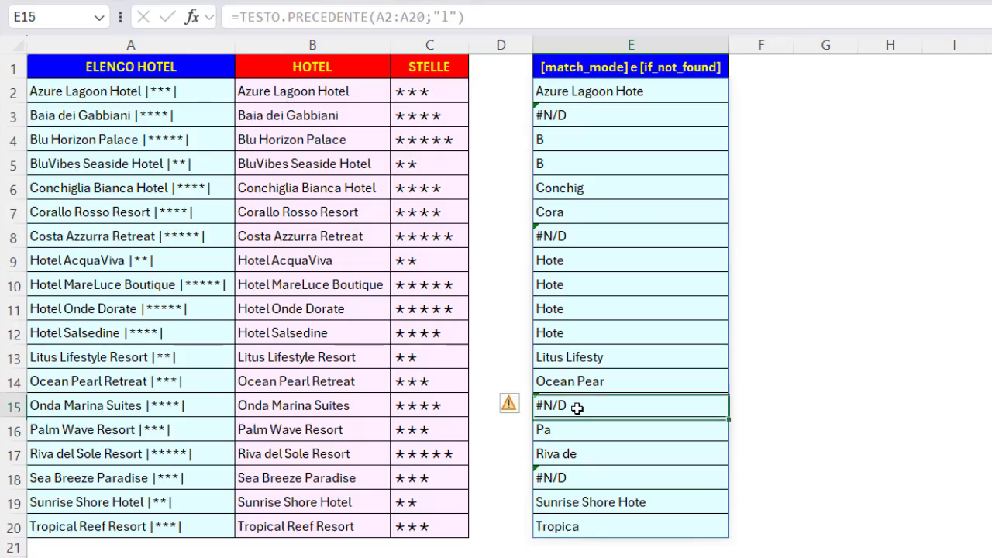
{"action": "left_click", "coordinate": [591, 234]}
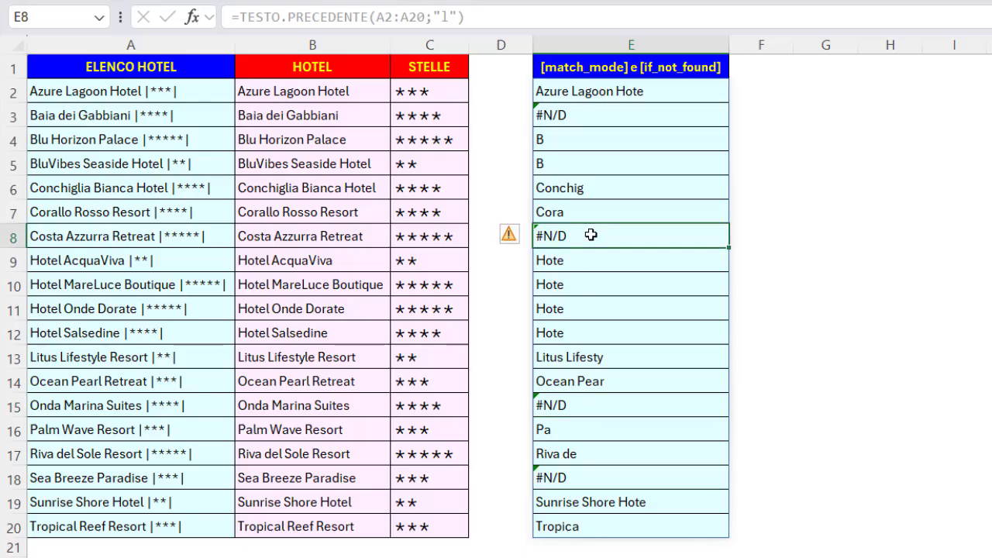
Add "Carattere non presente nel testo" as the if_not_found argument of the E2 formula, leaving the optional arguments before it empty.
{"action": "left_click", "coordinate": [582, 93]}
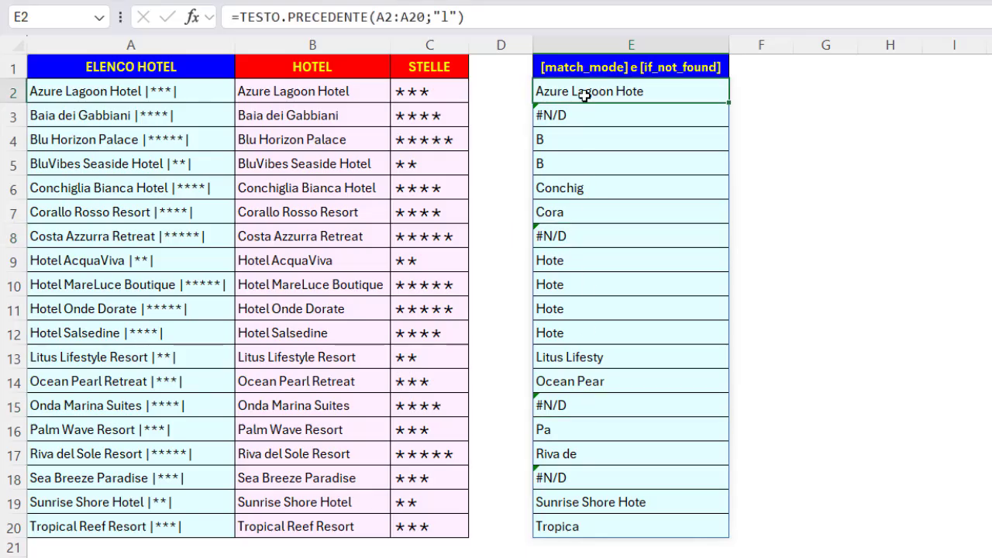
{"action": "left_click", "coordinate": [461, 16]}
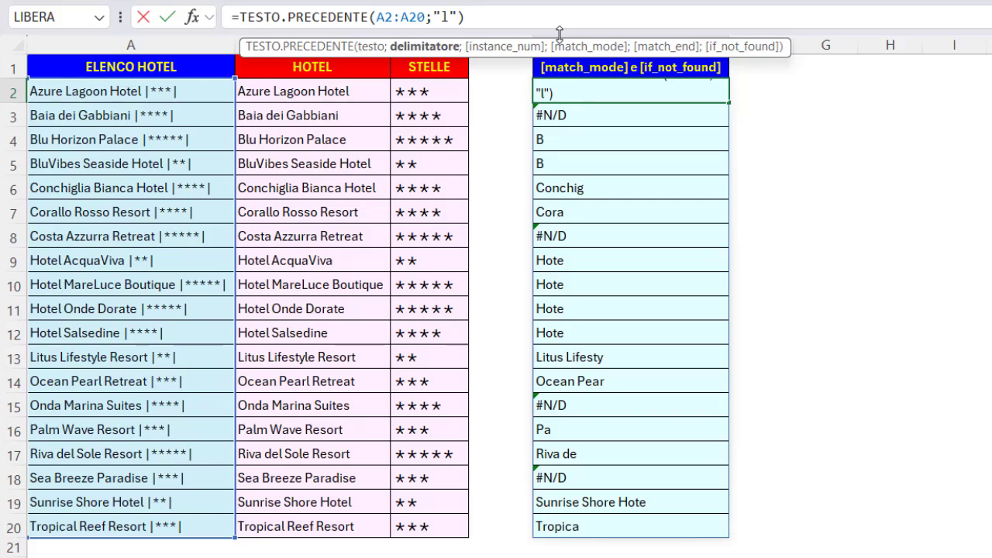
{"action": "type", "text": ";;;;"}
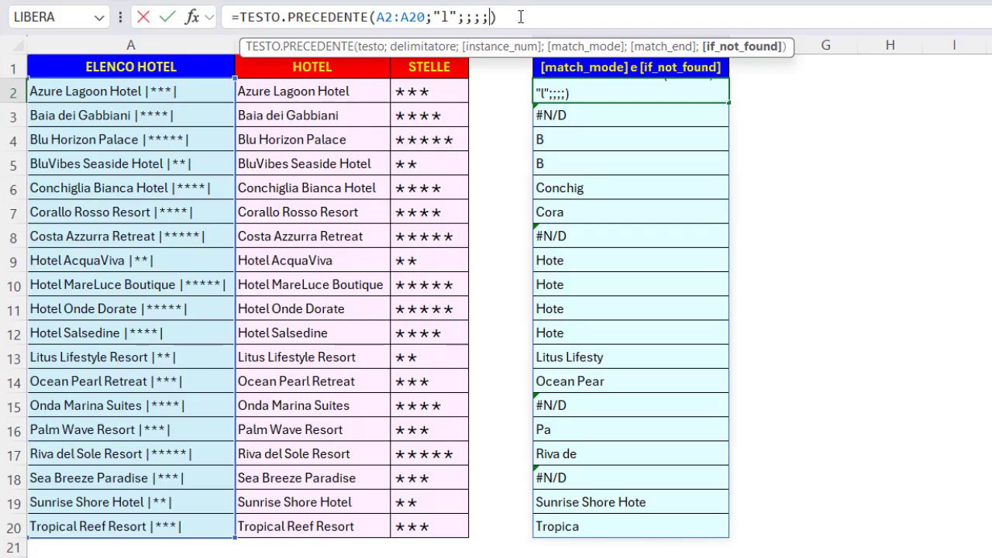
{"action": "type", "text": "Carattere non presente nel testo"}
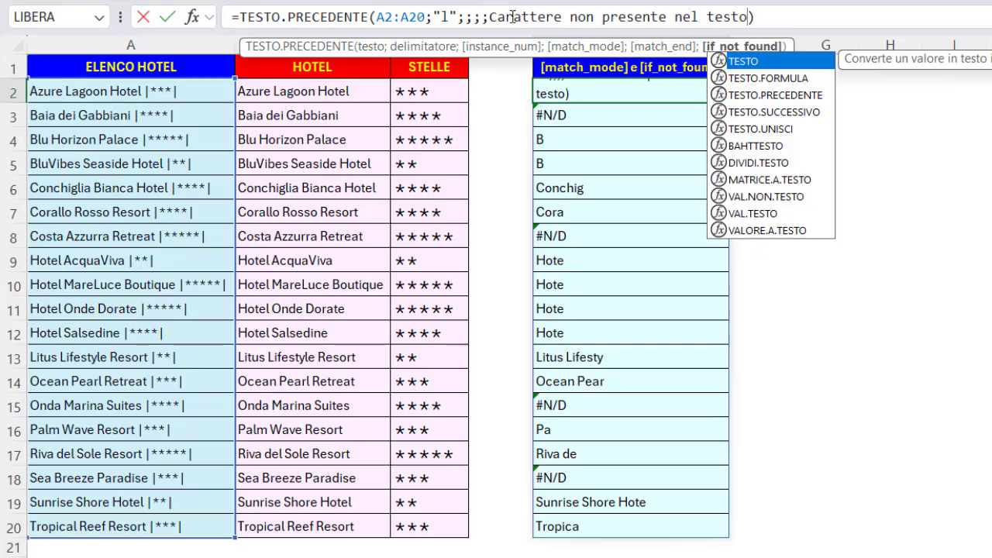
{"action": "left_click", "coordinate": [490, 17]}
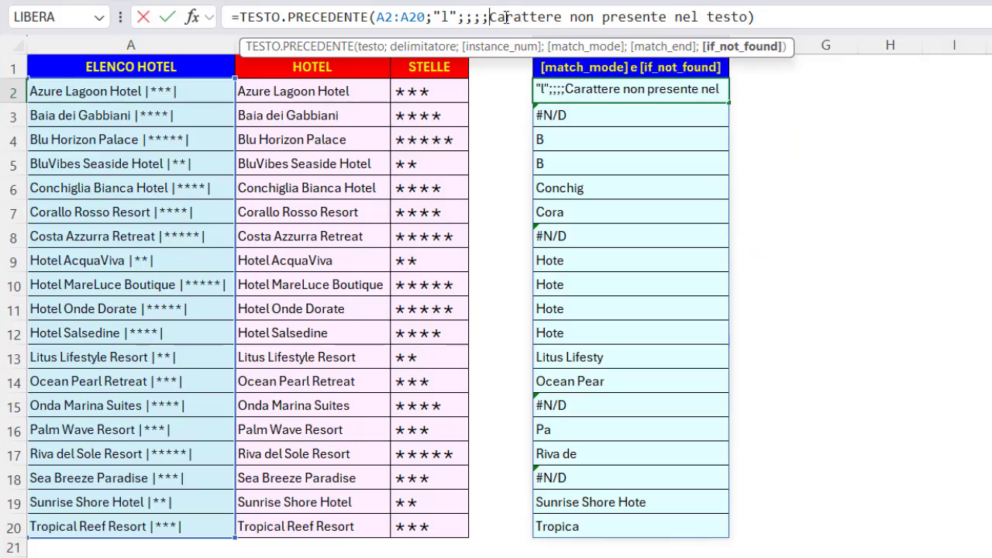
{"action": "type", "text": "\""}
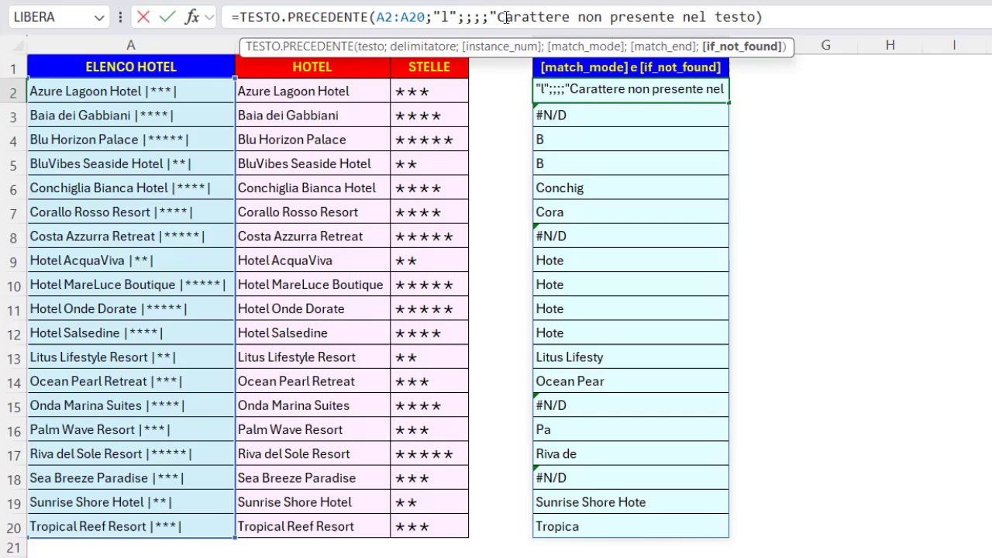
{"action": "left_click", "coordinate": [760, 16]}
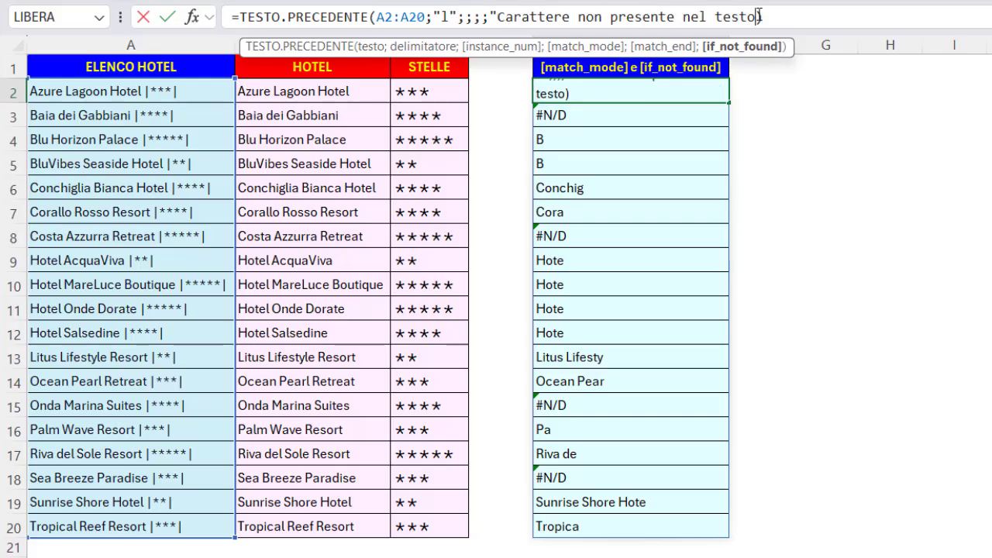
{"action": "type", "text": "\""}
{"action": "key", "text": "Return"}
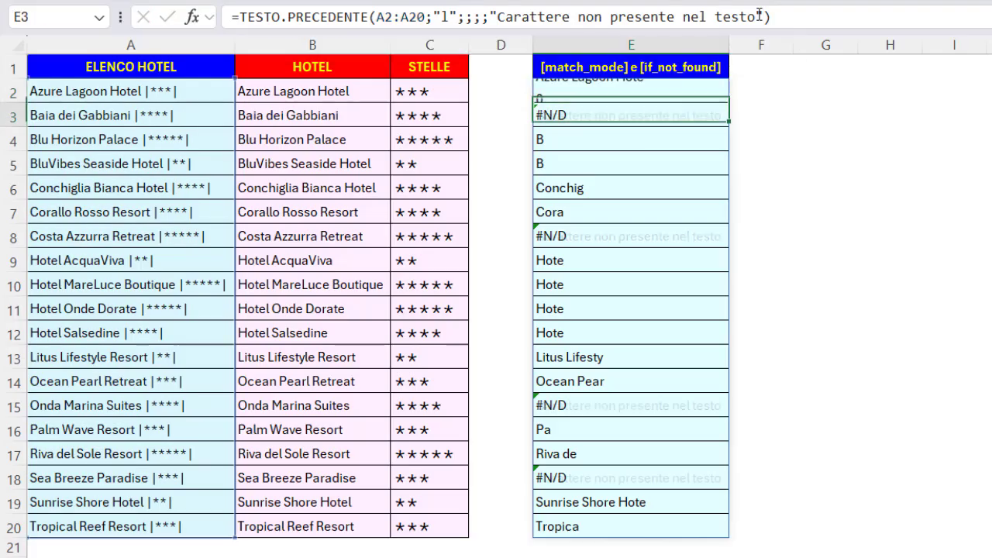
Set the match_mode argument of the E2 formula to 1 so that matching ignores upper and lower case.
{"action": "left_click", "coordinate": [673, 92]}
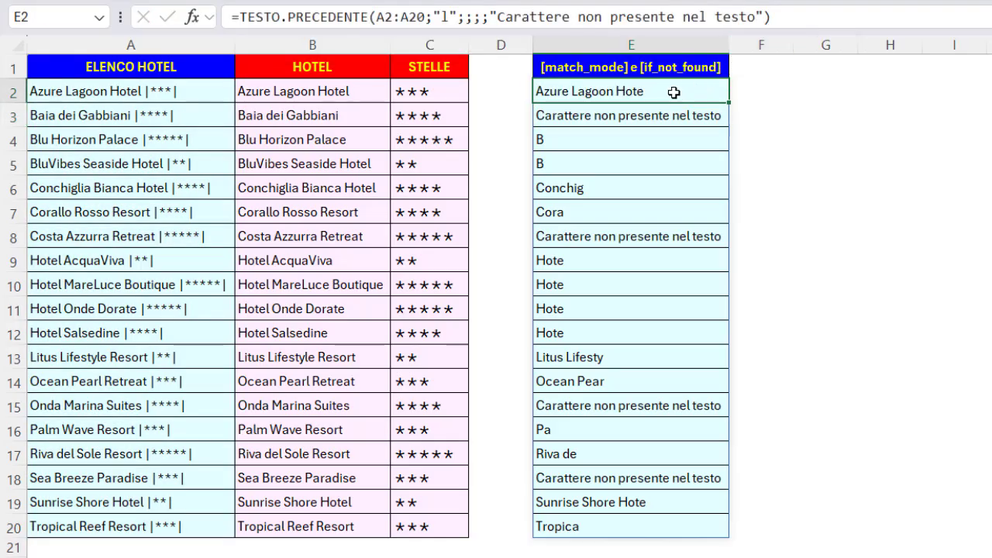
{"action": "left_click", "coordinate": [473, 13]}
{"action": "type", "text": ";"}
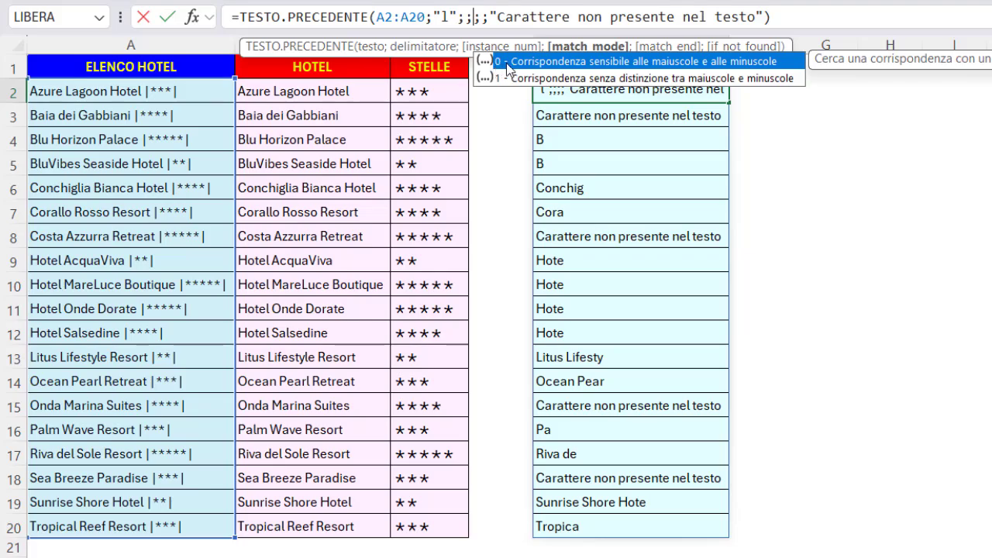
{"action": "type", "text": ";"}
{"action": "type", "text": "1"}
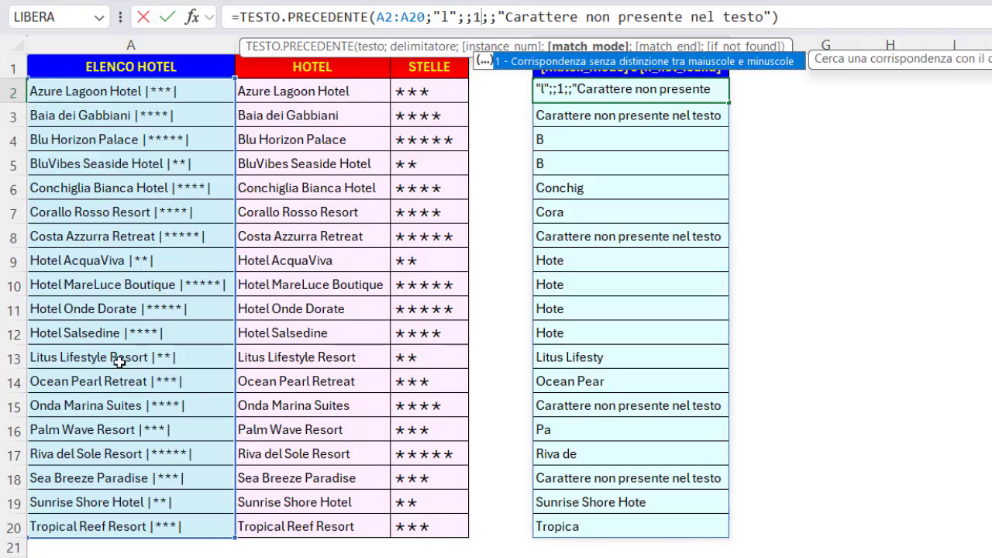
{"action": "key", "text": "Return"}
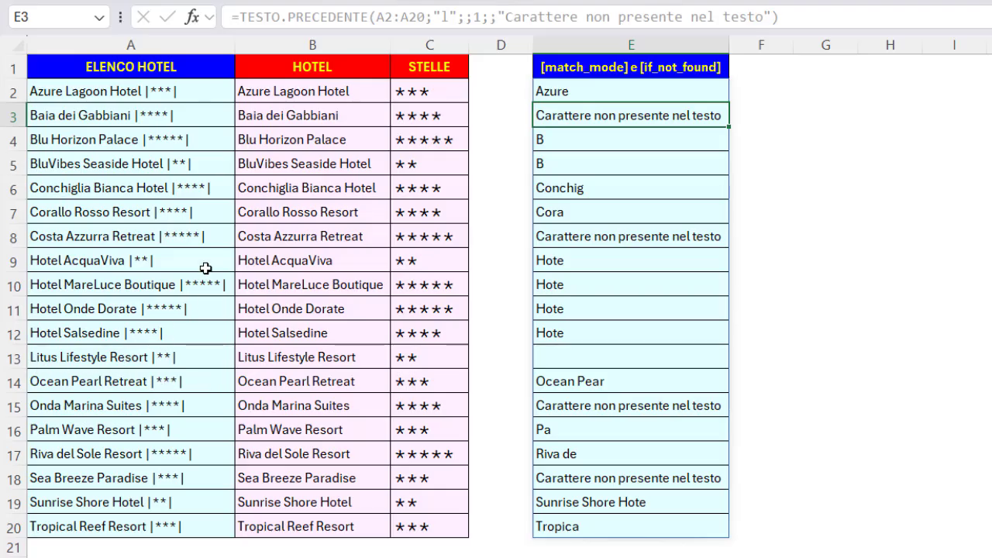
On the product code sheet, select the headers MODELLO through RIPIANO and recalculate the sheet several times to regenerate the codes.
{"action": "left_click", "coordinate": [212, 67]}
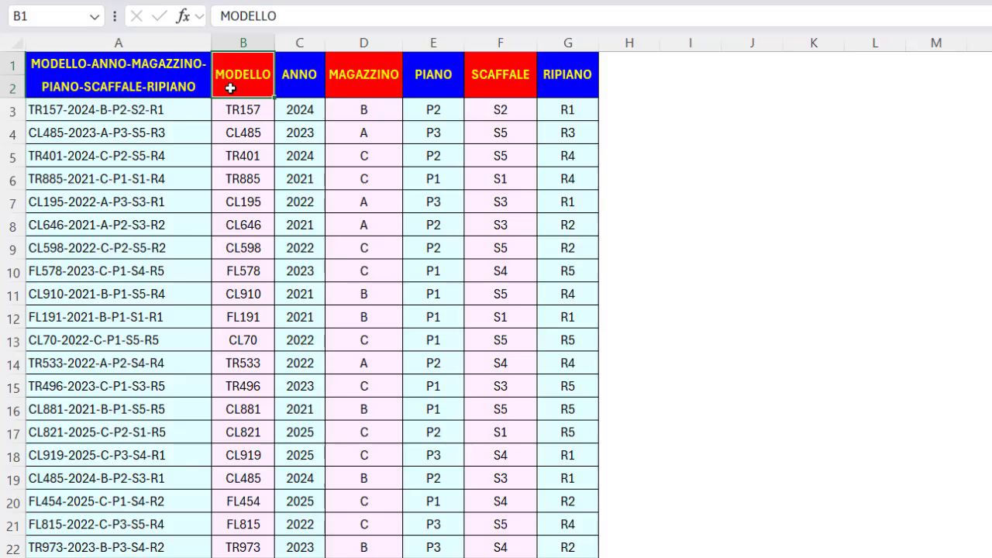
{"action": "left_click_drag", "start_coordinate": [230, 89], "coordinate": [538, 71]}
{"action": "key", "text": "ctrl+shift+l"}
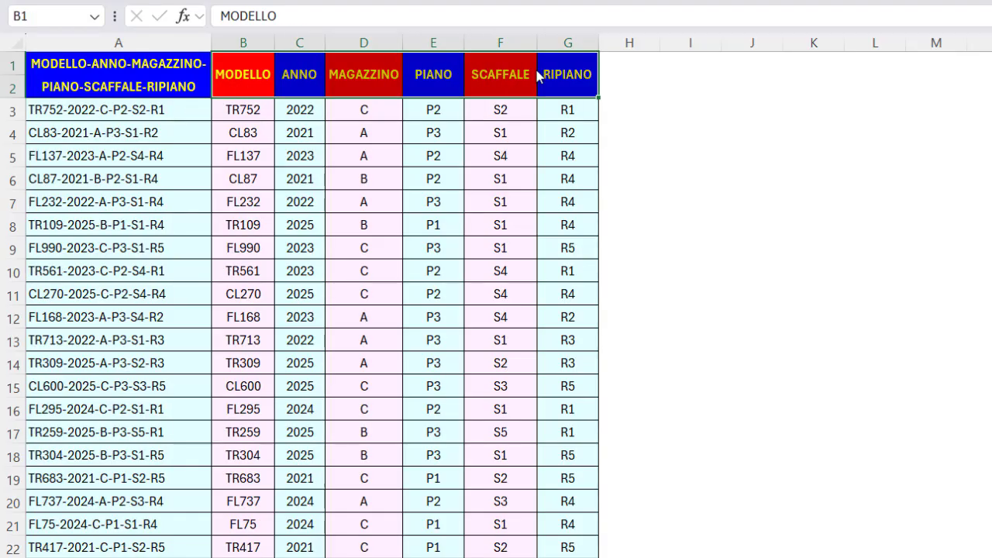
{"action": "key", "text": "F9"}
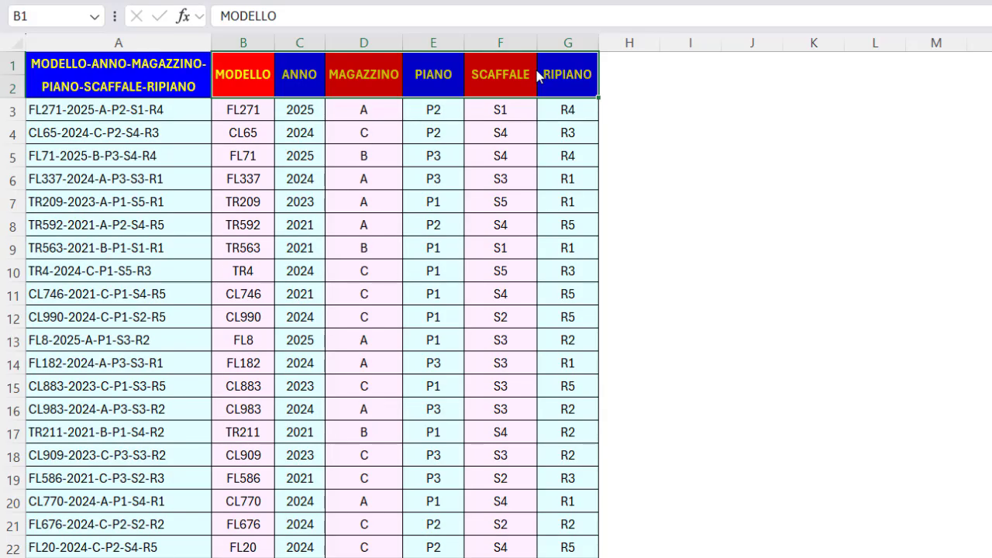
{"action": "key", "text": "F9"}
{"action": "key", "text": "F9"}
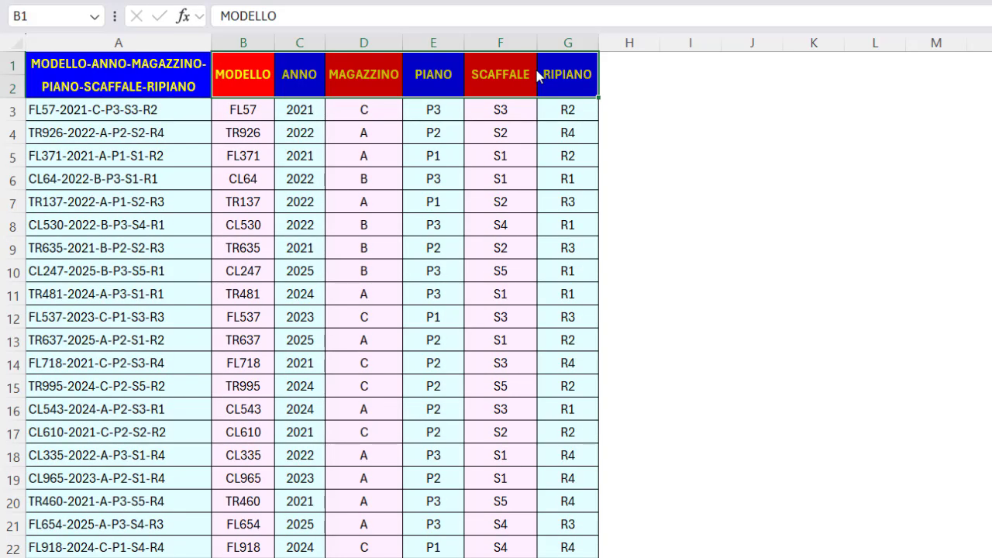
Examine the text and delimiter arguments of the MODELLO formula in B3.
{"action": "left_click", "coordinate": [260, 113]}
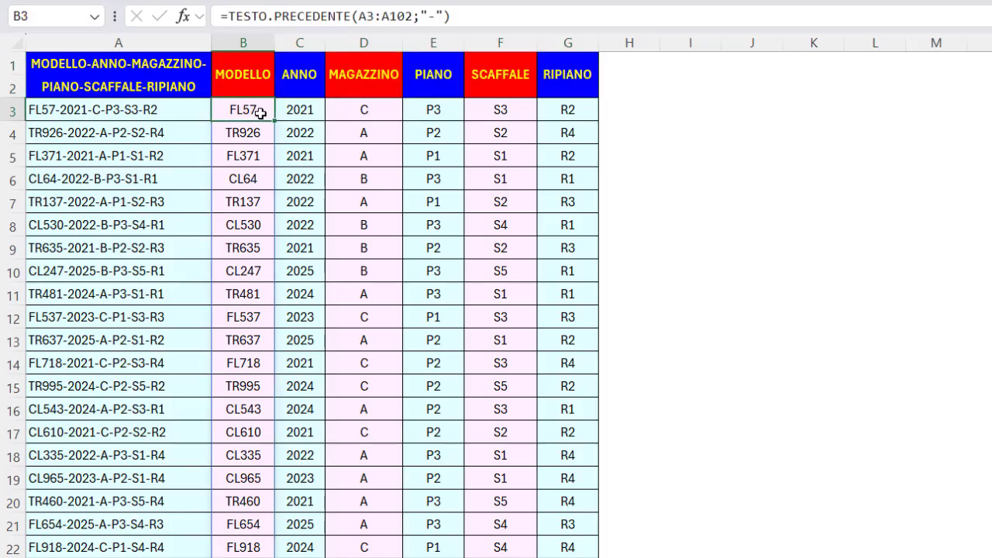
{"action": "left_click", "coordinate": [363, 21]}
{"action": "left_click", "coordinate": [362, 47]}
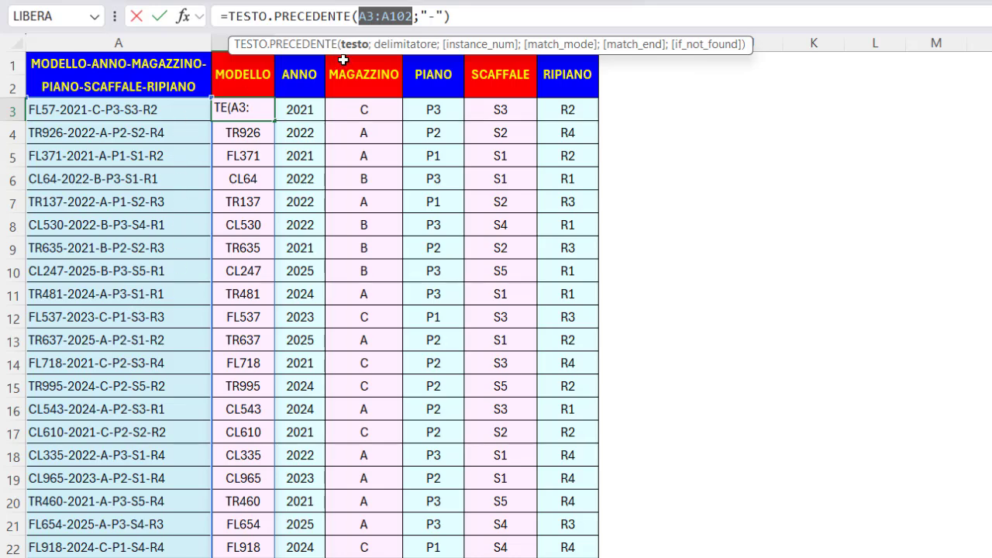
{"action": "left_click", "coordinate": [399, 46]}
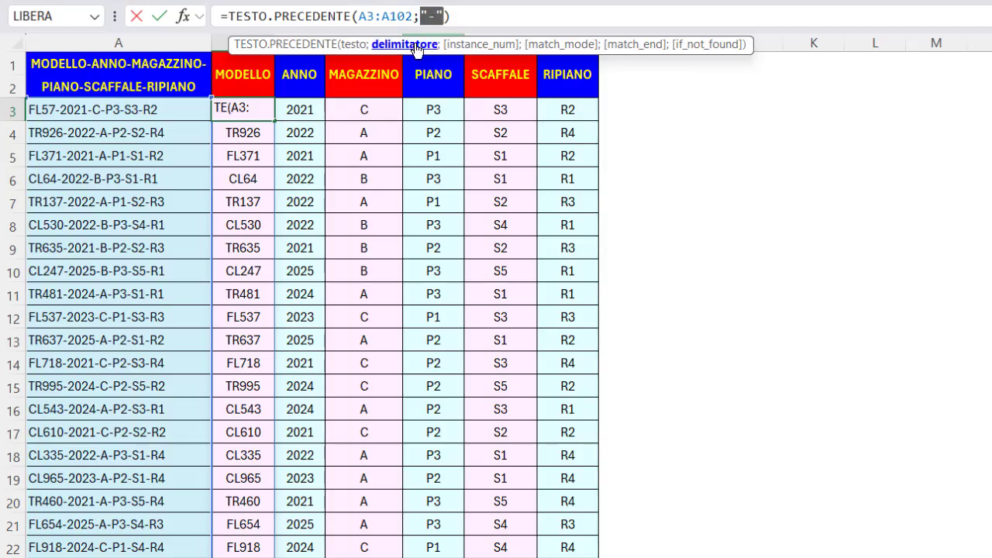
{"action": "key", "text": "Return"}
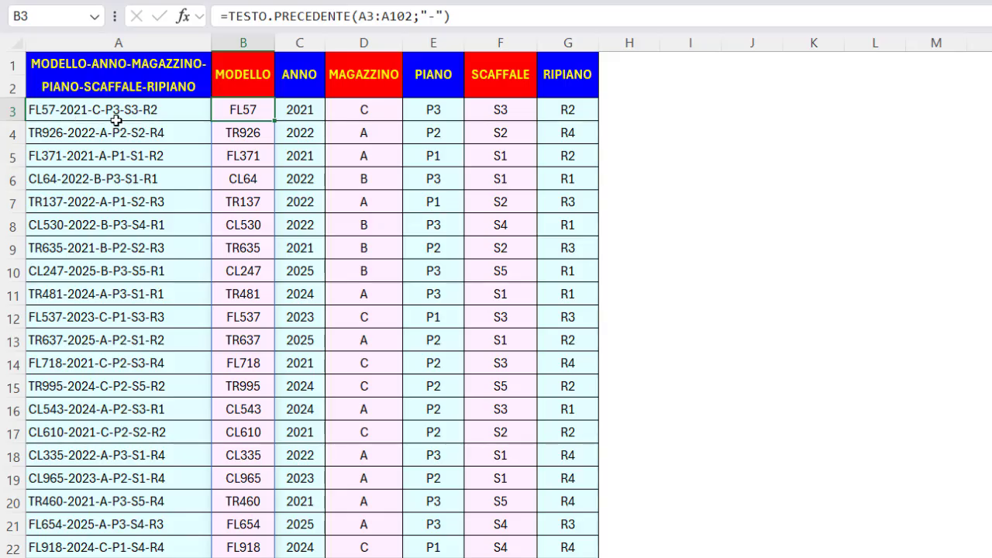
Examine the ANNO formula in C3, including the nested TESTO.PRECEDENTE call and its text, delimiter and instance_num arguments.
{"action": "left_click", "coordinate": [281, 108]}
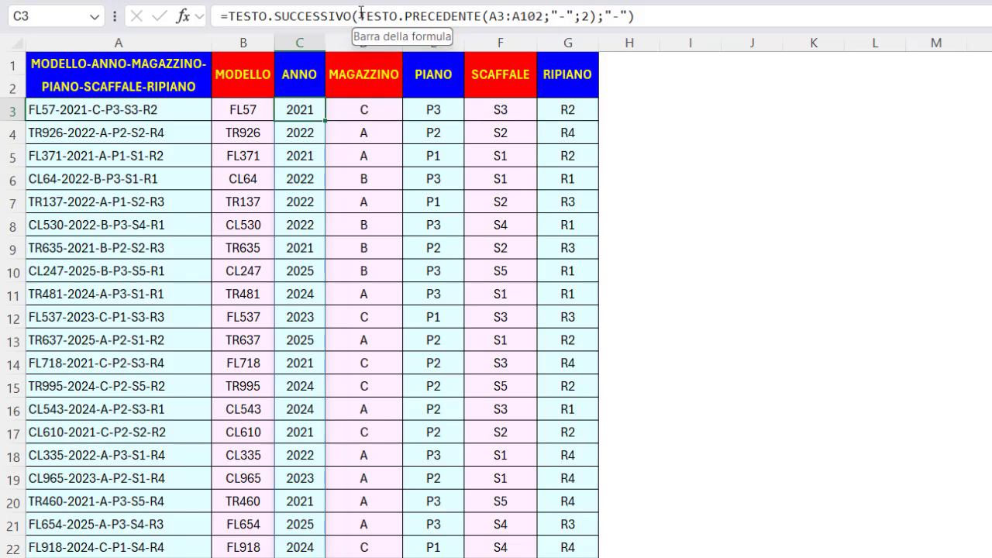
{"action": "left_click_drag", "start_coordinate": [360, 15], "coordinate": [496, 13]}
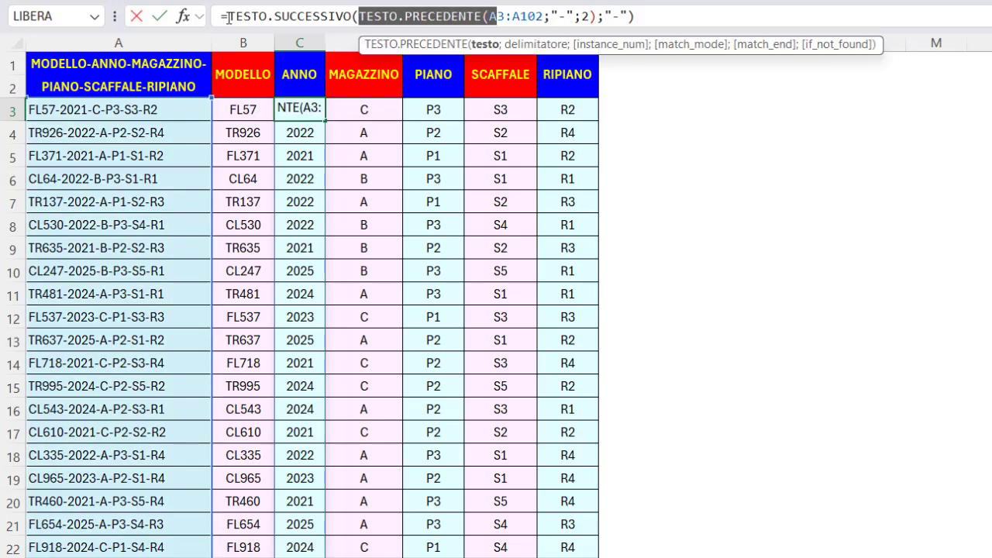
{"action": "left_click_drag", "start_coordinate": [229, 15], "coordinate": [496, 16]}
{"action": "left_click", "coordinate": [496, 15]}
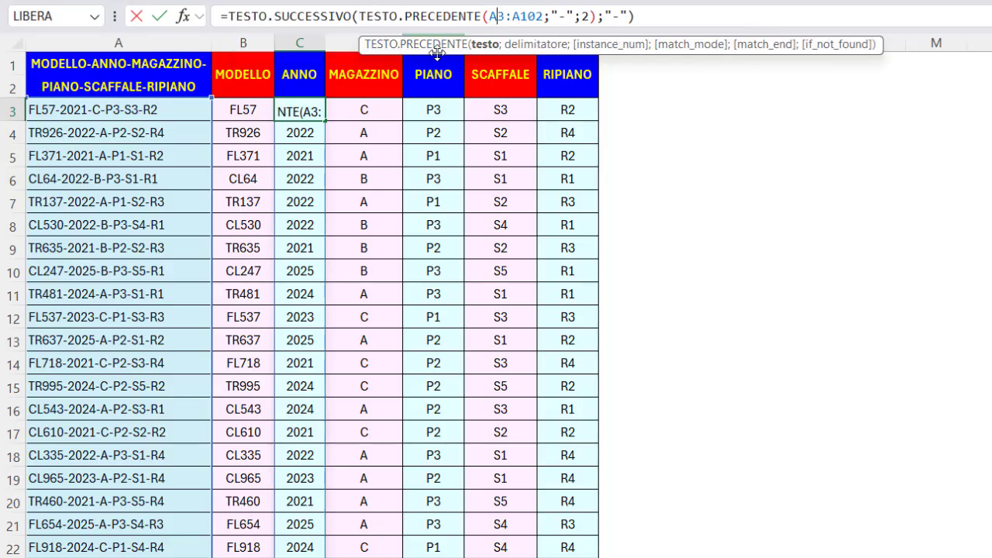
{"action": "left_click", "coordinate": [485, 45]}
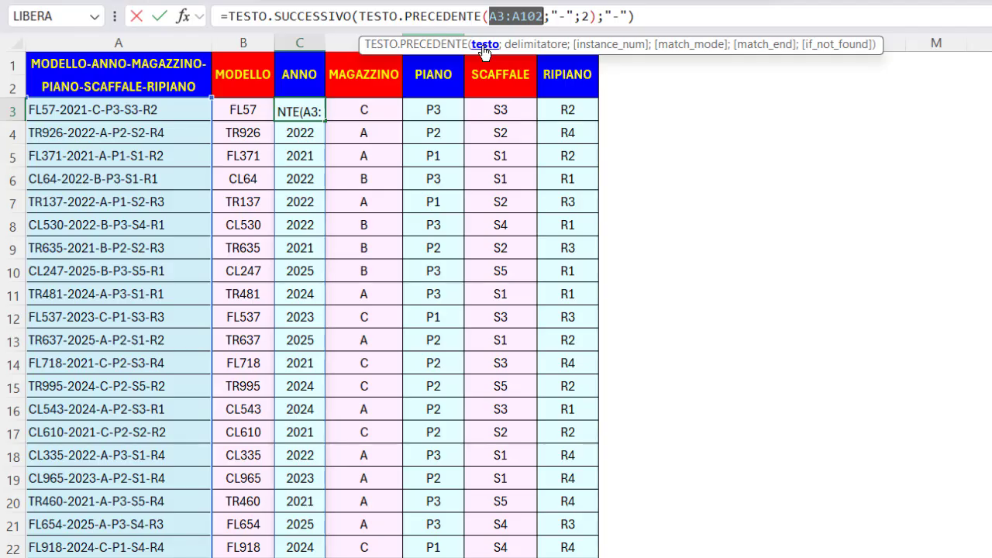
{"action": "left_click", "coordinate": [525, 48]}
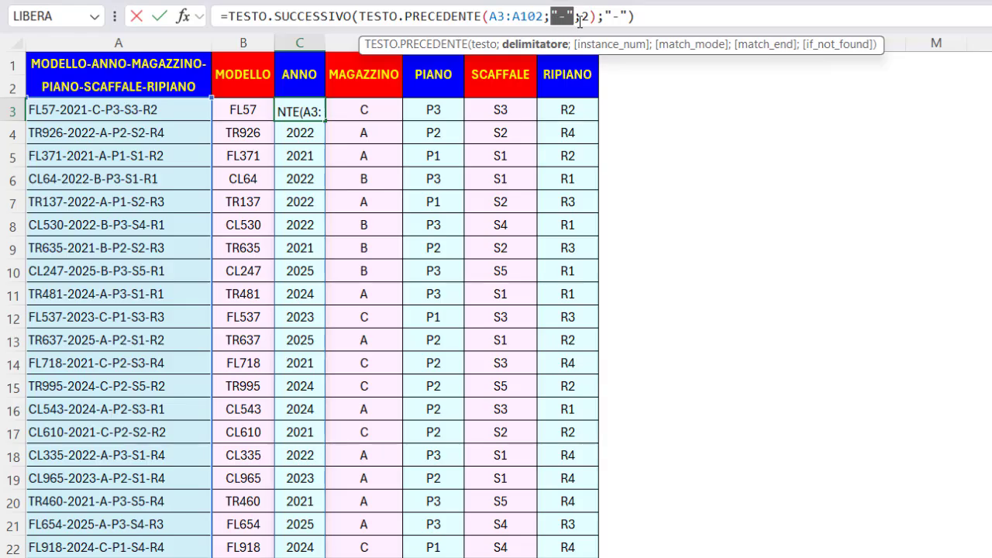
{"action": "left_click", "coordinate": [592, 45]}
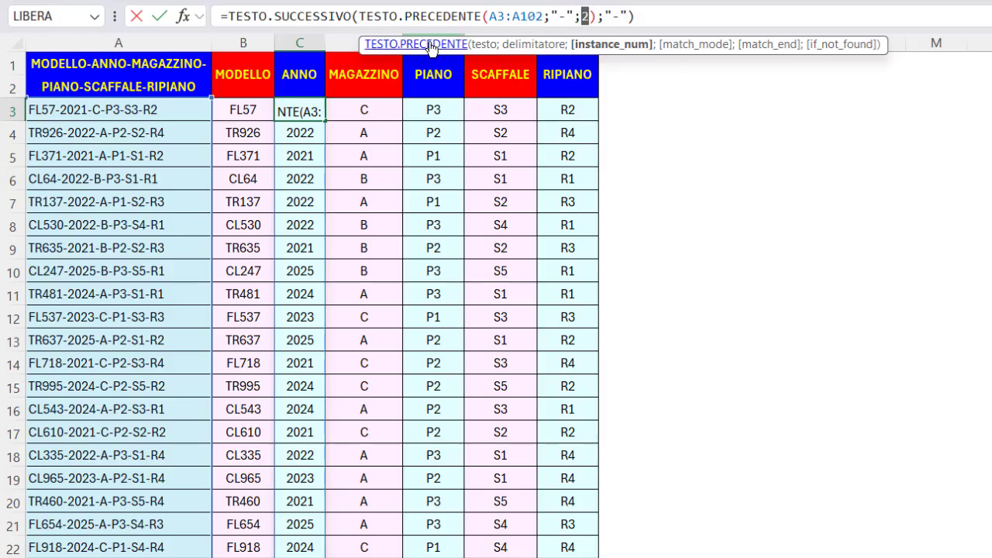
{"action": "left_click", "coordinate": [423, 17]}
{"action": "left_click", "coordinate": [351, 44]}
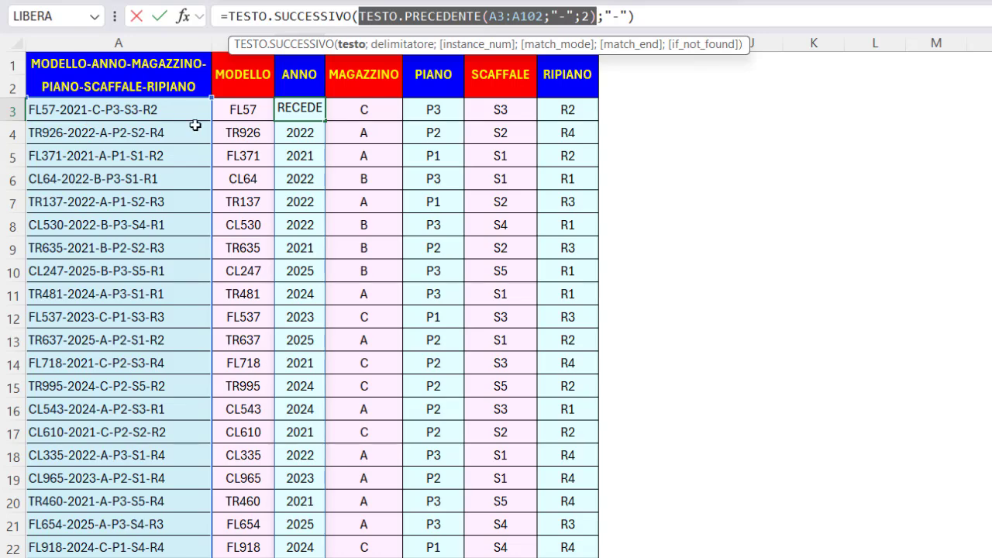
{"action": "left_click", "coordinate": [516, 16]}
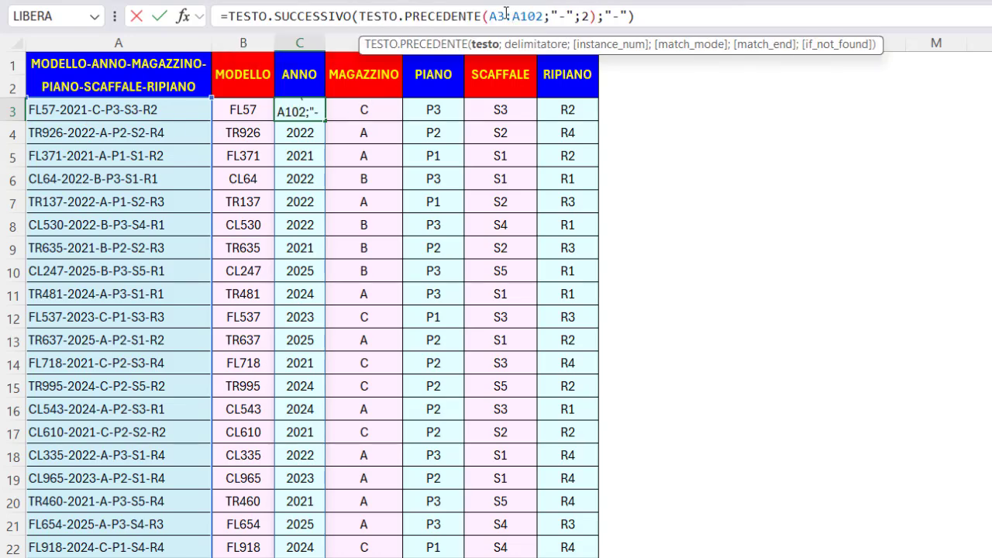
{"action": "left_click", "coordinate": [489, 48]}
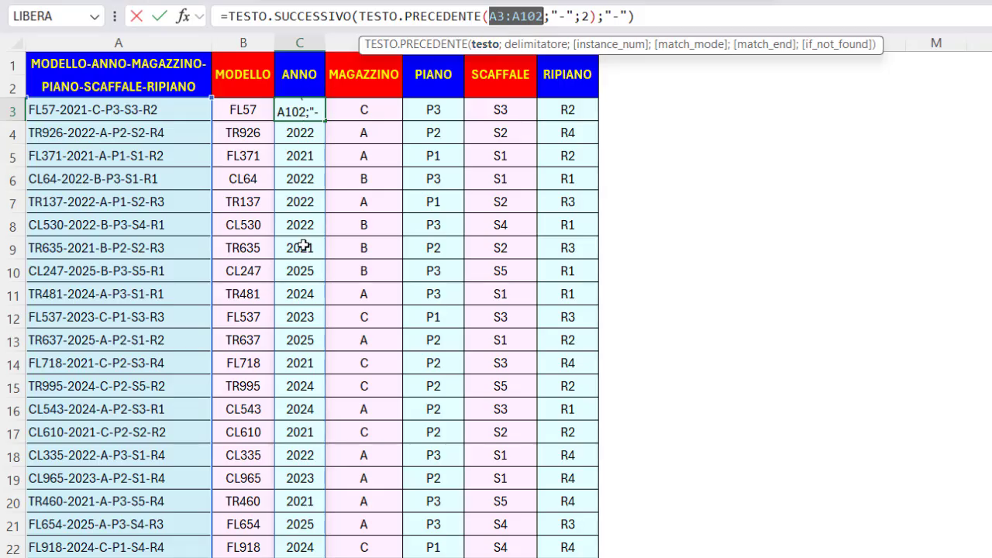
{"action": "key", "text": "ctrl+Return"}
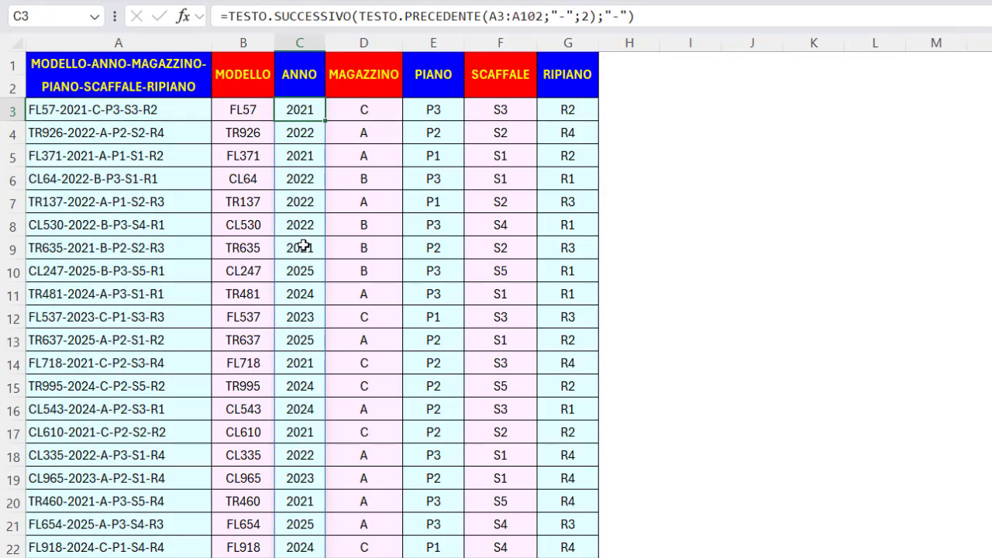
Examine the MAGAZZINO formula in D3, checking the arguments of the nested TESTO.PRECEDENTE and the outer TESTO.SUCCESSIVO.
{"action": "left_click", "coordinate": [375, 111]}
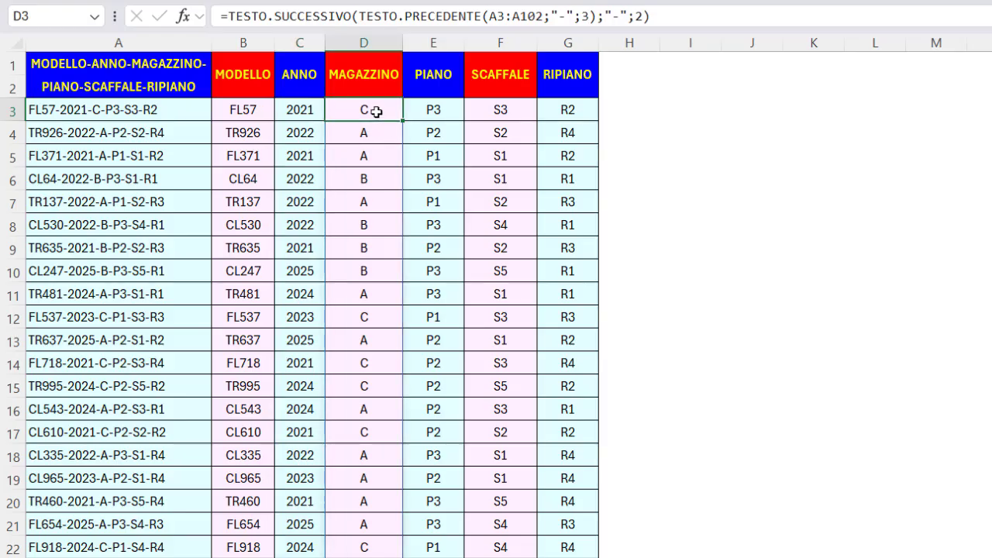
{"action": "left_click", "coordinate": [418, 17]}
{"action": "left_click", "coordinate": [352, 45]}
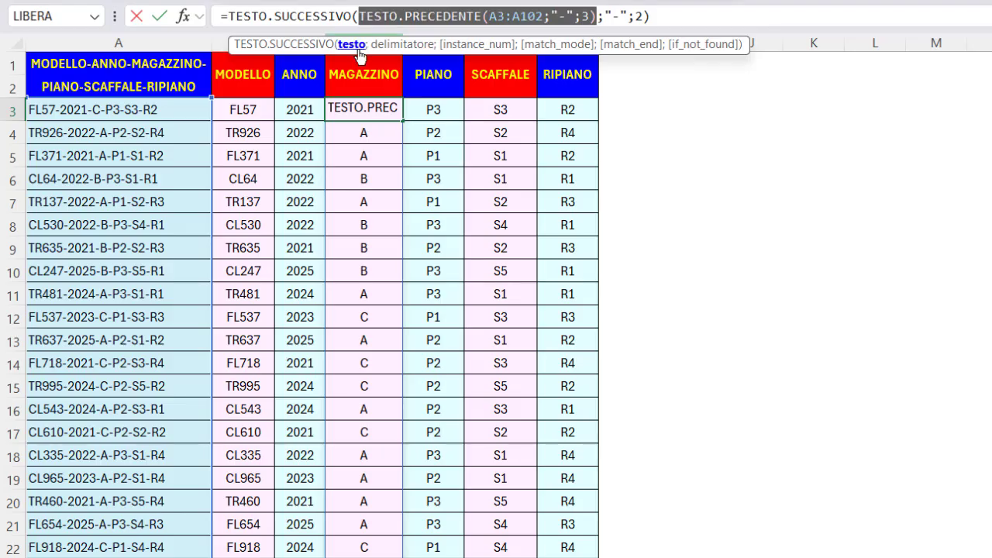
{"action": "left_click", "coordinate": [513, 11]}
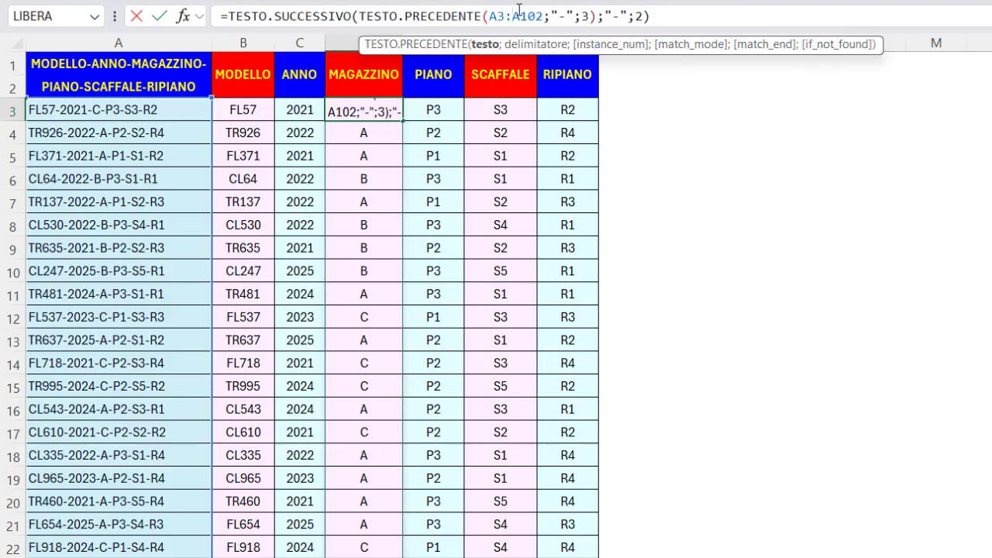
{"action": "left_click", "coordinate": [522, 47]}
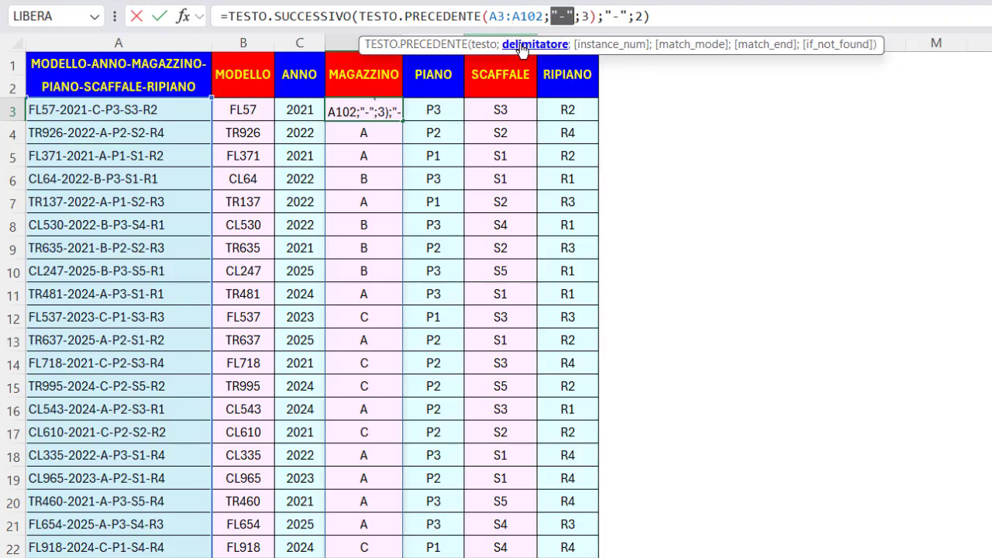
{"action": "left_click", "coordinate": [586, 47]}
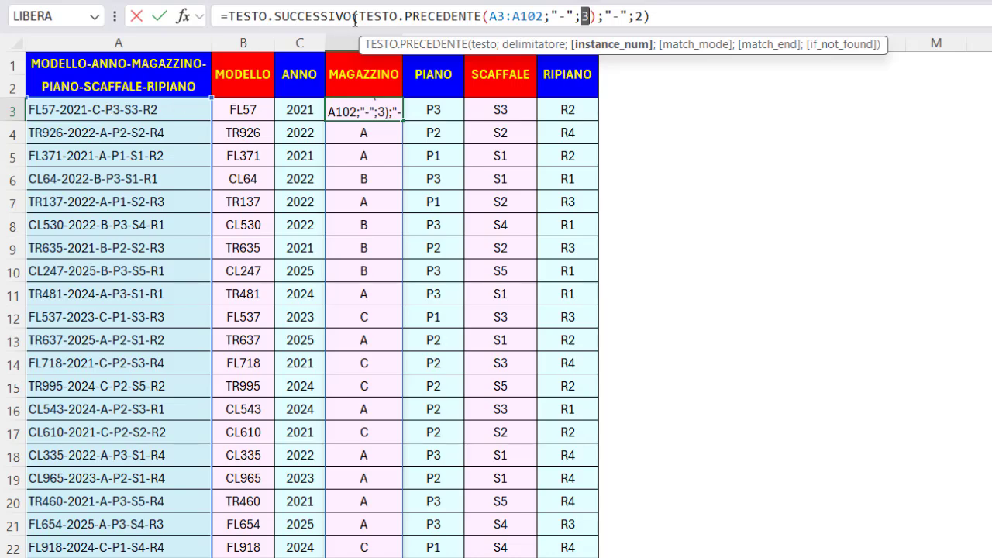
{"action": "left_click", "coordinate": [389, 15]}
{"action": "left_click", "coordinate": [353, 46]}
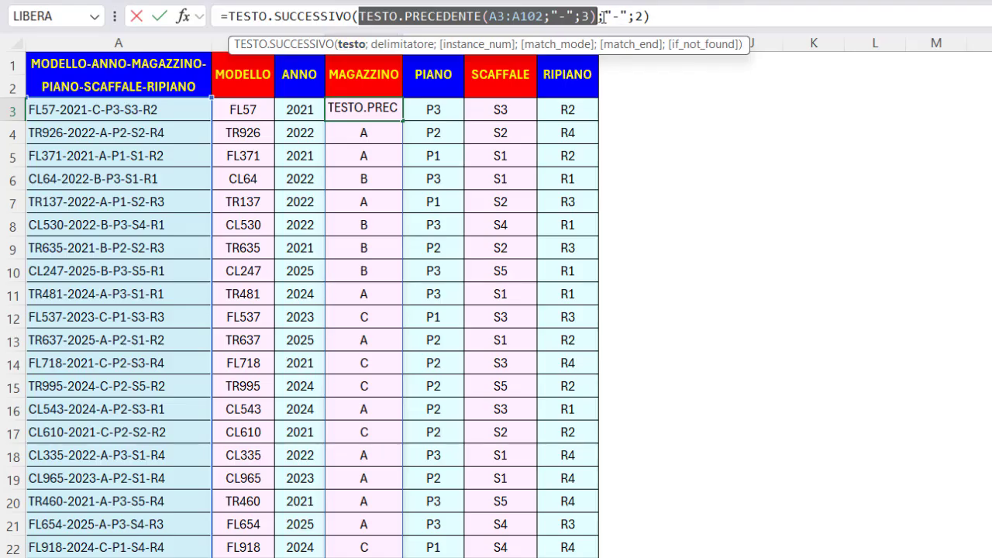
{"action": "left_click", "coordinate": [410, 46]}
{"action": "left_click", "coordinate": [468, 45]}
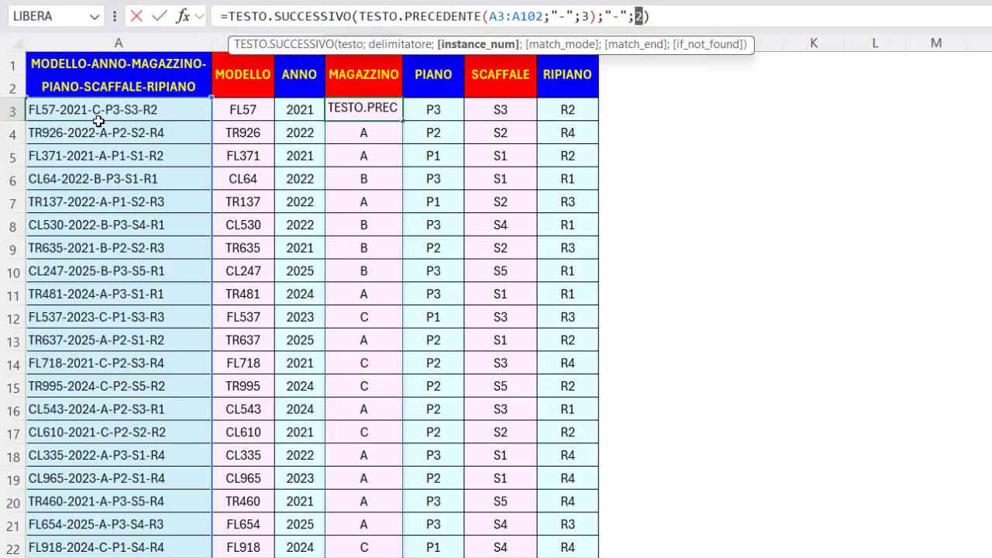
{"action": "key", "text": "ctrl+Return"}
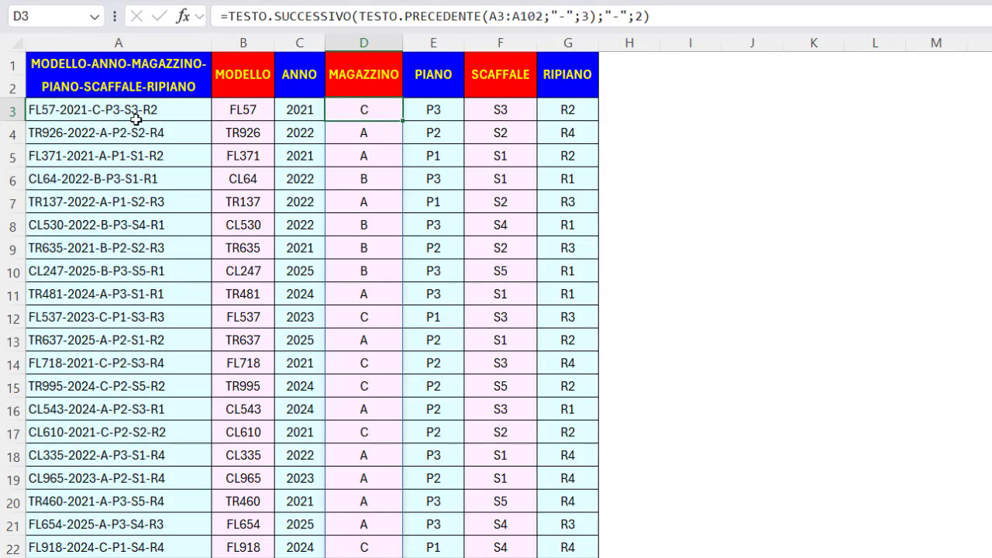
Examine the PIANO, SCAFFALE and RIPIANO formulas in E3, F3 and G3, including the instance_num and match_end arguments of G3.
{"action": "left_click", "coordinate": [433, 111]}
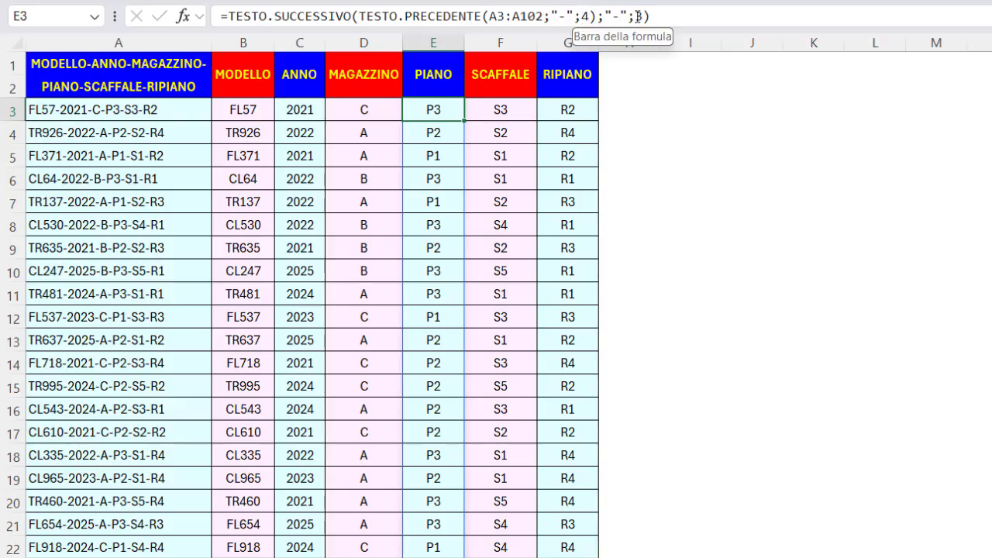
{"action": "left_click", "coordinate": [509, 111]}
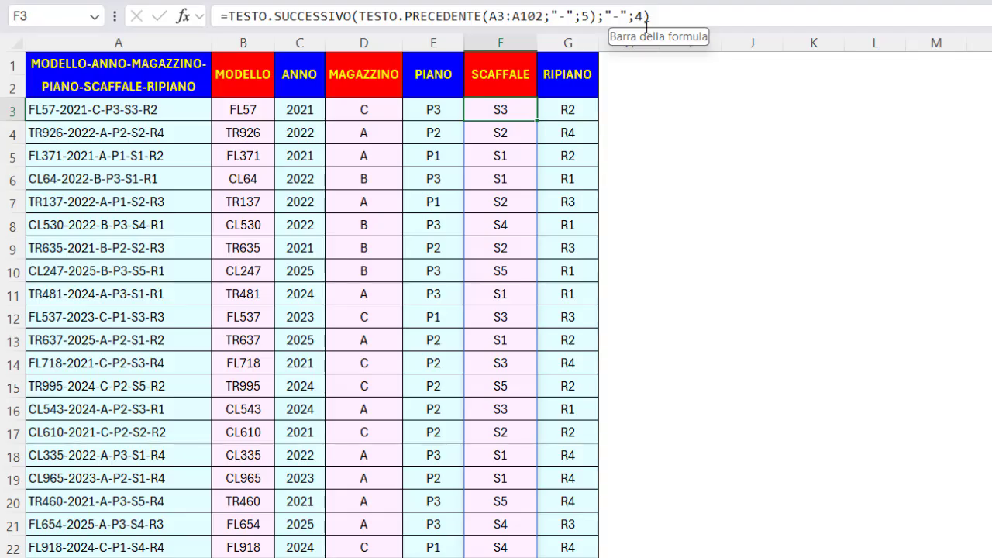
{"action": "left_click", "coordinate": [583, 112]}
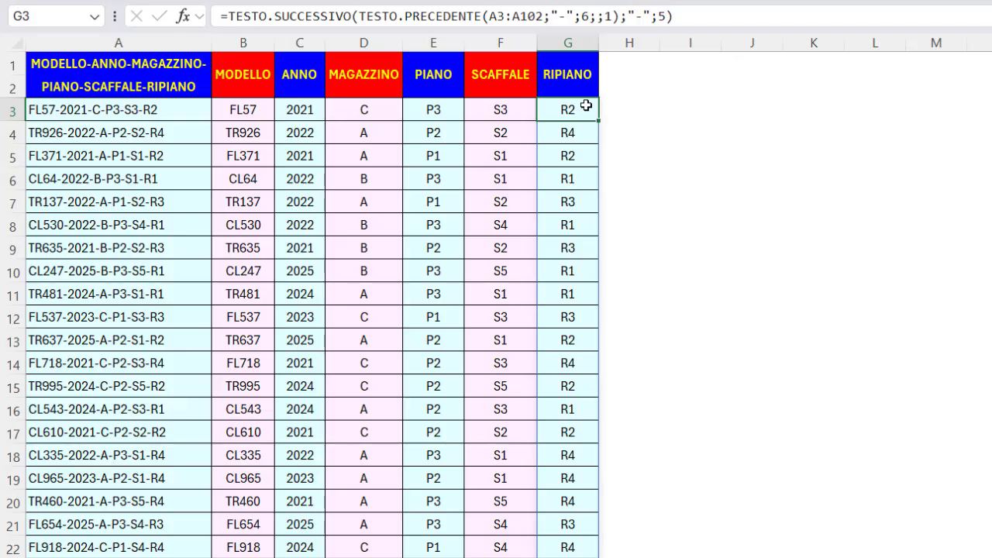
{"action": "left_click", "coordinate": [608, 16]}
{"action": "type", "text": "1"}
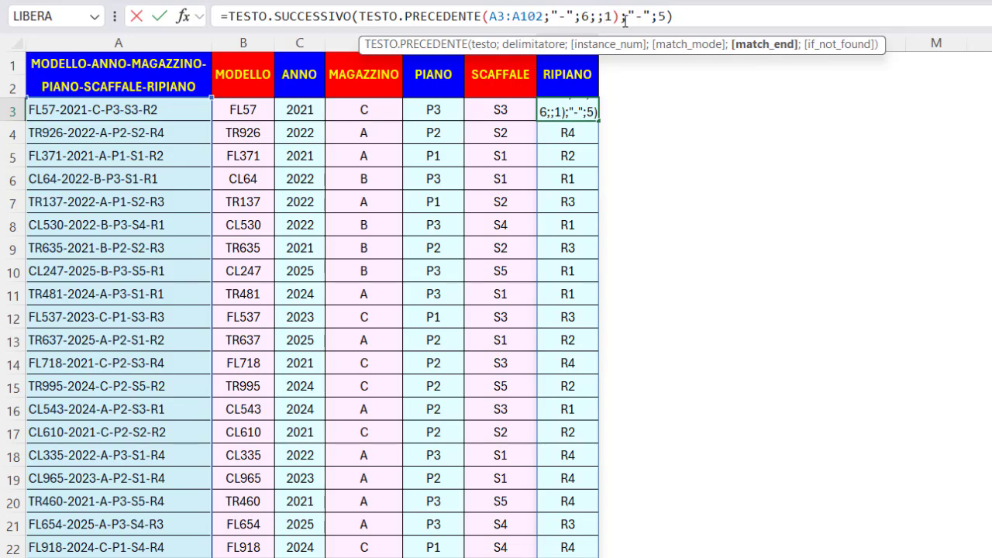
{"action": "left_click", "coordinate": [750, 46]}
{"action": "left_click", "coordinate": [587, 46]}
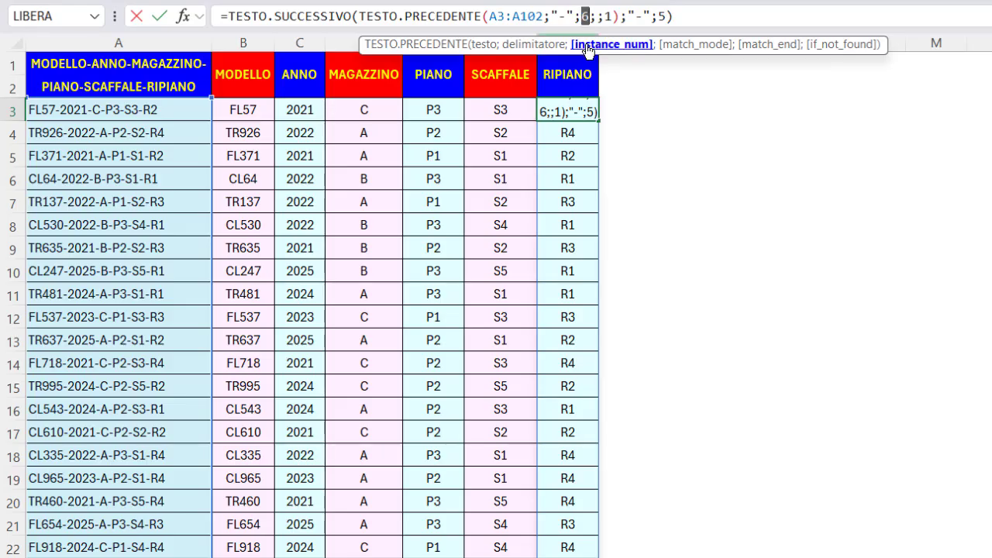
{"action": "left_click", "coordinate": [660, 17]}
{"action": "double_click", "coordinate": [661, 16]}
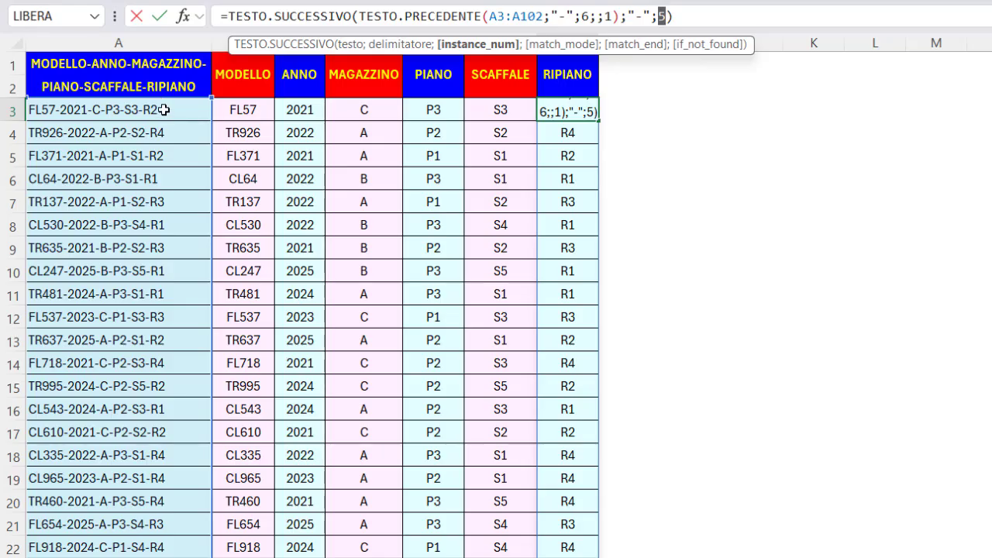
{"action": "key", "text": "ctrl+Return"}
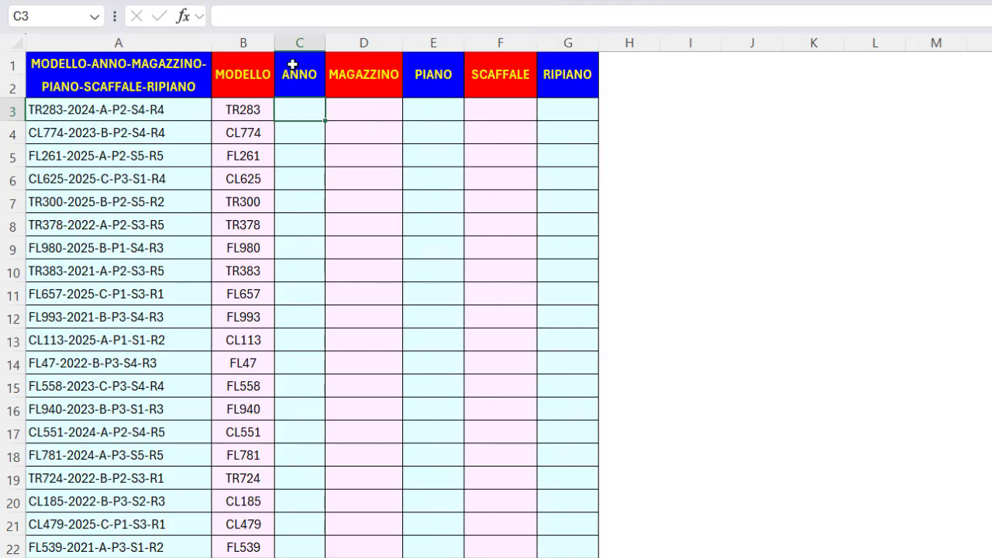
In C3, enter the formula =TESTO.SUCCESSIVO(TESTO.PRECEDENTE($A3:$A102;"-";COLONNE($B$1:C$1);;1);"-";COLONNE($B$1:C$1)-1).
{"action": "left_click", "coordinate": [274, 15]}
{"action": "type", "text": "=TESTO.SUCCESSIVO(TESTO.PRECEDENTE($A3:$A102;\"-\";COLONNE($B$1:C$1);;1);\"-\";COLONNE($B$1:C$1)-1)"}
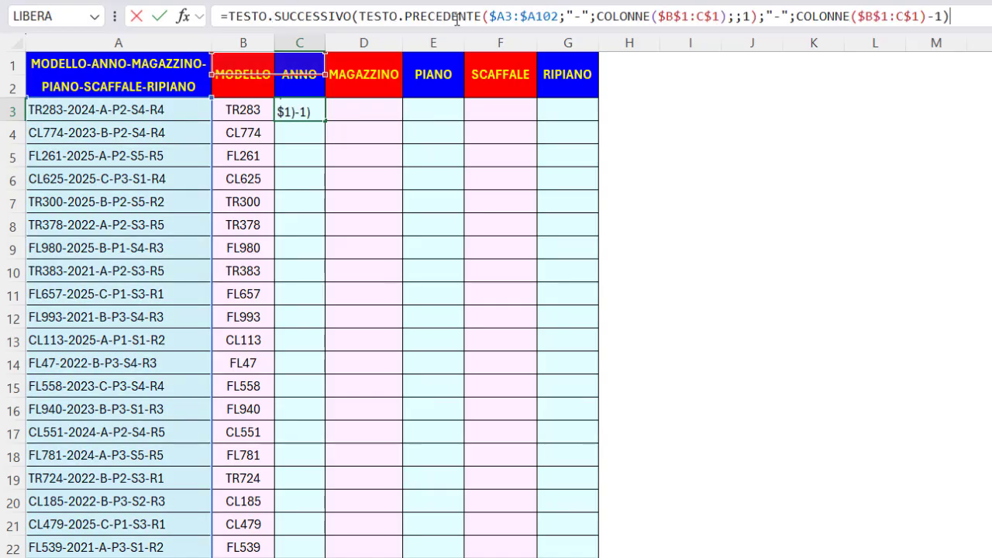
Examine the $A3:$A102 text range and the absolute and mixed references of COLONNE($B$1:C$1) inside TESTO.PRECEDENTE in the C3 formula.
{"action": "left_click_drag", "start_coordinate": [487, 17], "coordinate": [558, 17]}
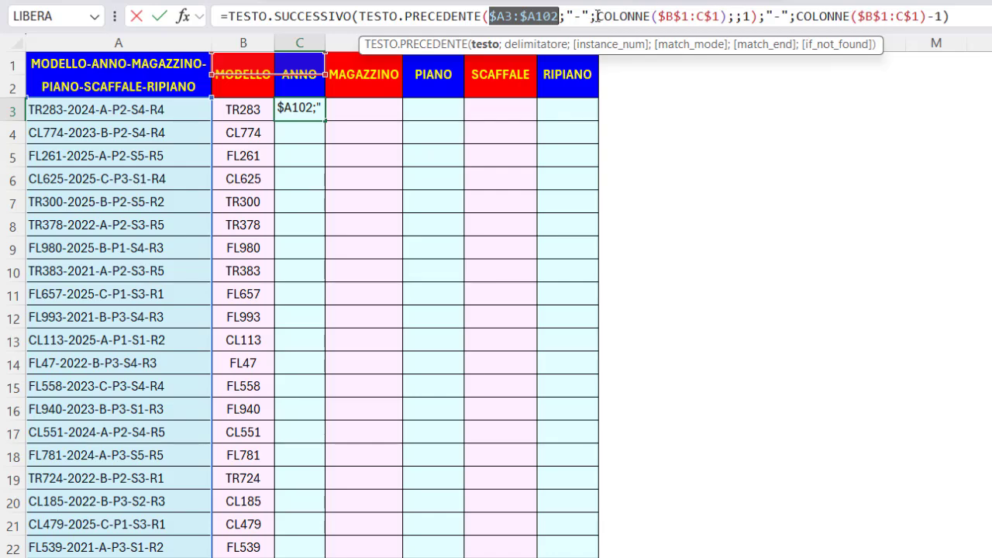
{"action": "left_click_drag", "start_coordinate": [596, 15], "coordinate": [729, 15]}
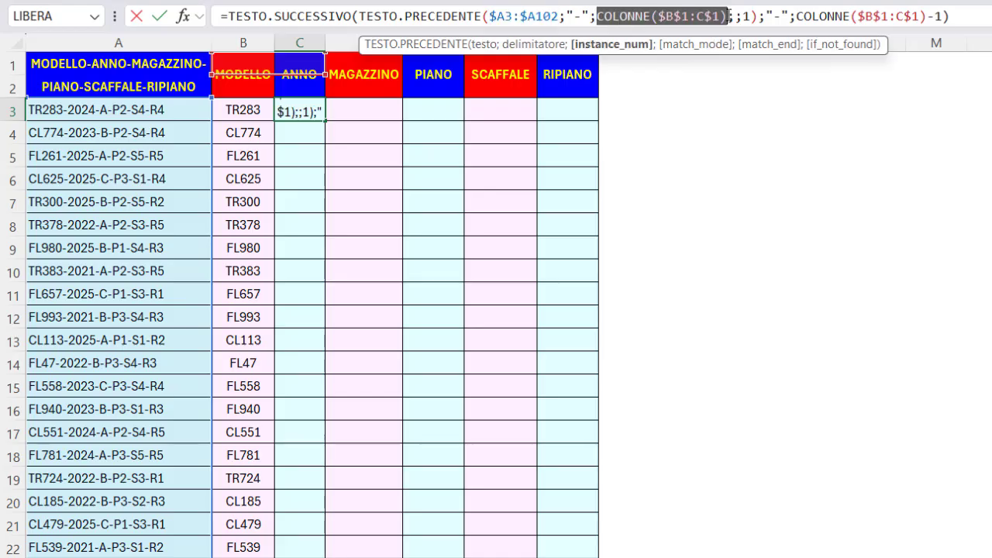
{"action": "double_click", "coordinate": [728, 16]}
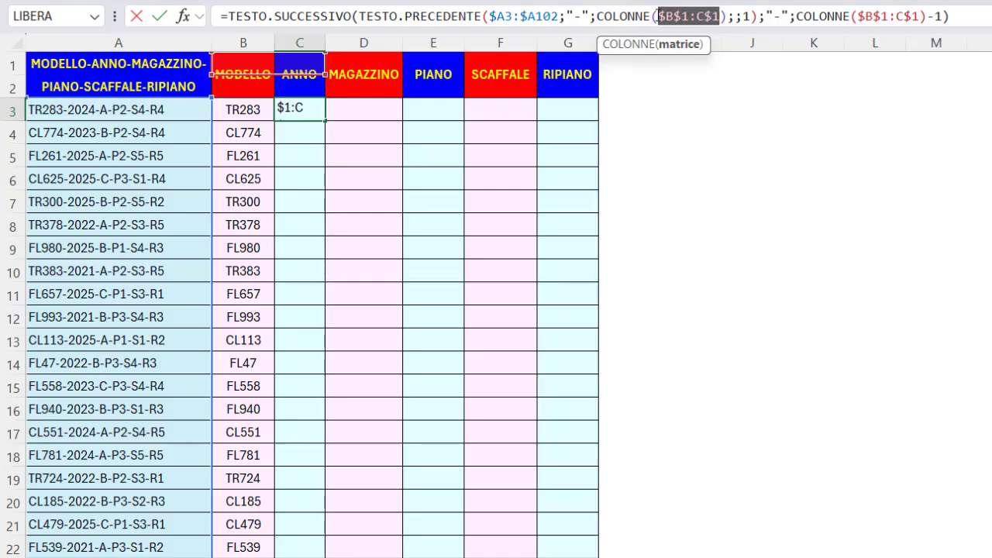
{"action": "left_click_drag", "start_coordinate": [658, 16], "coordinate": [686, 16]}
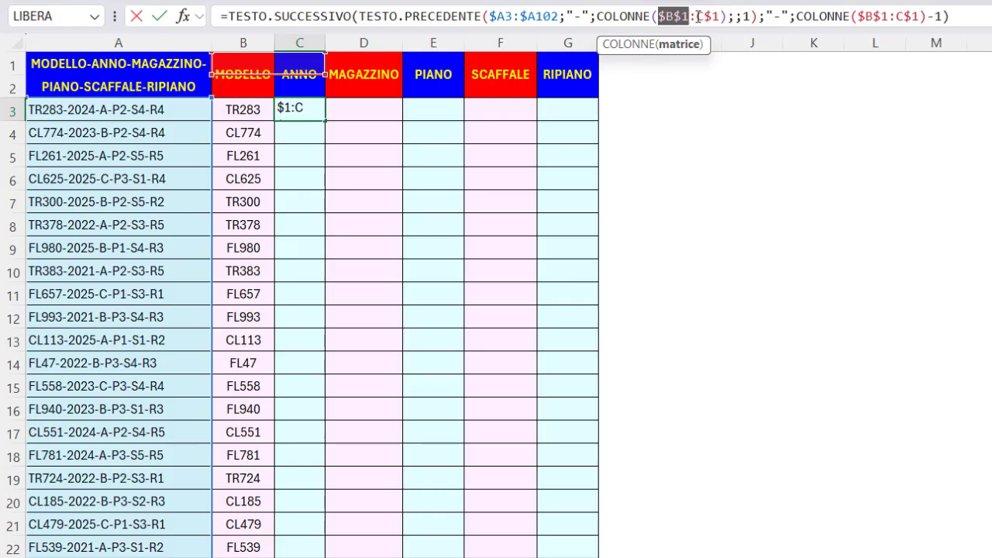
{"action": "left_click_drag", "start_coordinate": [697, 15], "coordinate": [722, 15]}
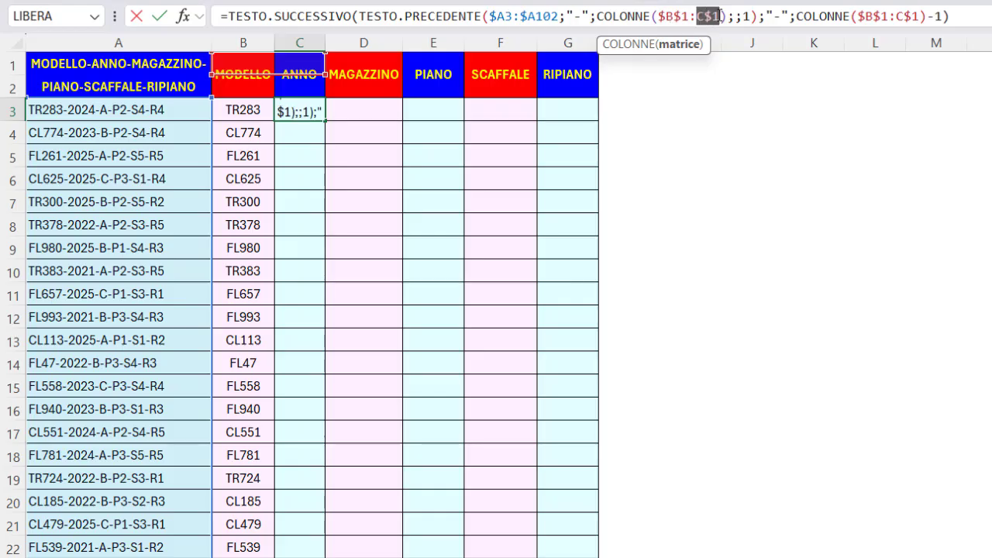
{"action": "left_click", "coordinate": [722, 15]}
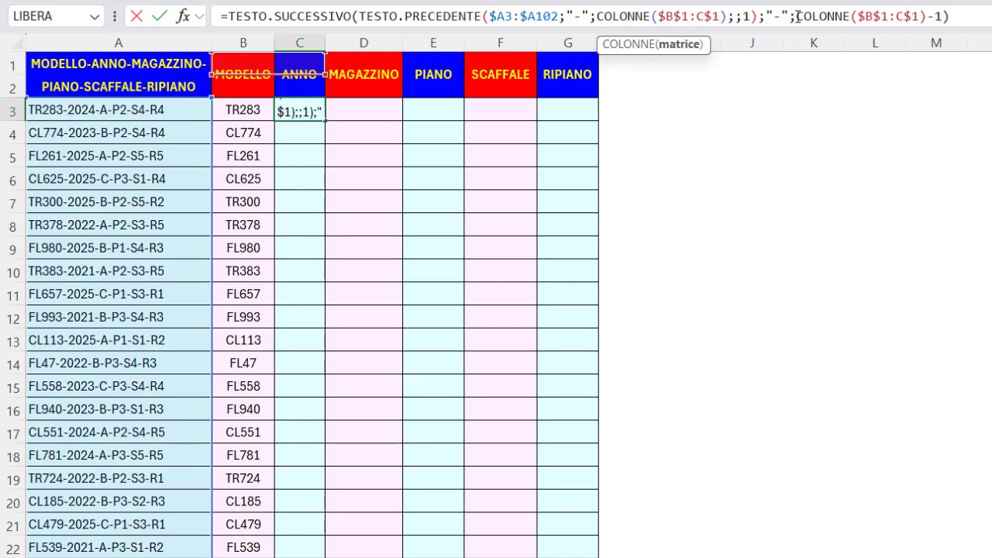
Compare the outer instance number COLONNE($B$1:C$1)-1 with the inner COLONNE($B$1:C$1) in the C3 formula.
{"action": "left_click_drag", "start_coordinate": [796, 15], "coordinate": [941, 18]}
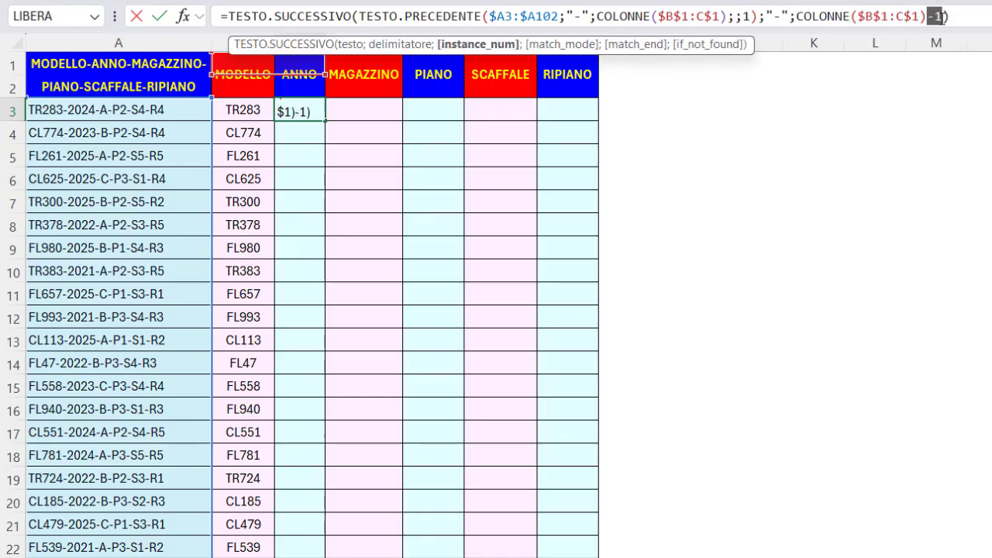
{"action": "left_click", "coordinate": [943, 17]}
{"action": "left_click_drag", "start_coordinate": [597, 16], "coordinate": [727, 18]}
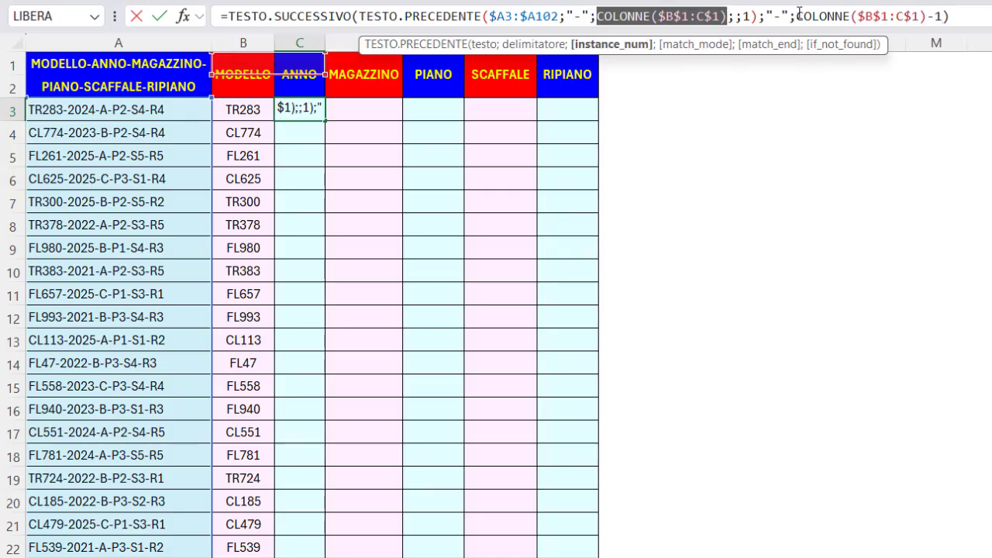
{"action": "left_click_drag", "start_coordinate": [797, 15], "coordinate": [946, 15]}
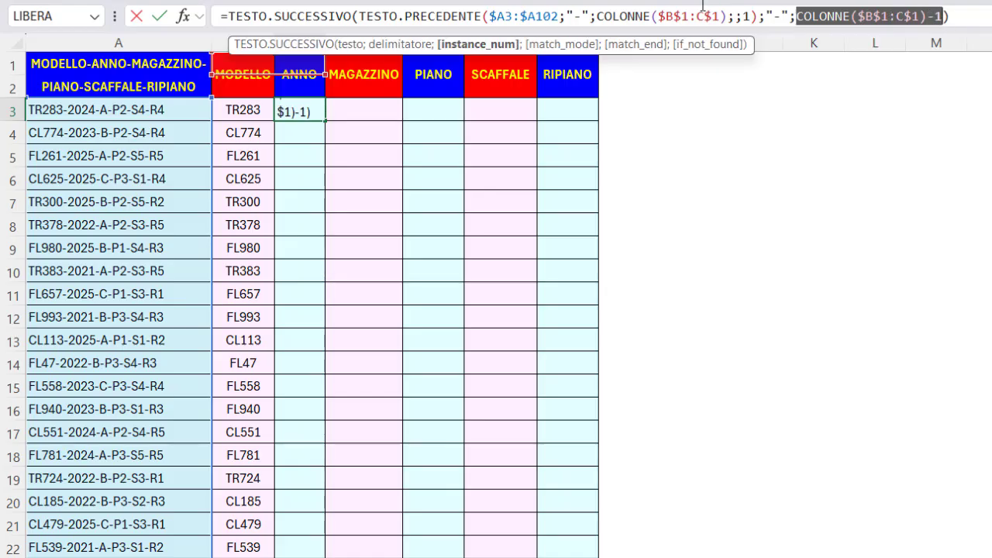
Recheck the inner and outer COLONNE instance numbers in the C3 formula and commit the formula.
{"action": "left_click_drag", "start_coordinate": [598, 17], "coordinate": [728, 23]}
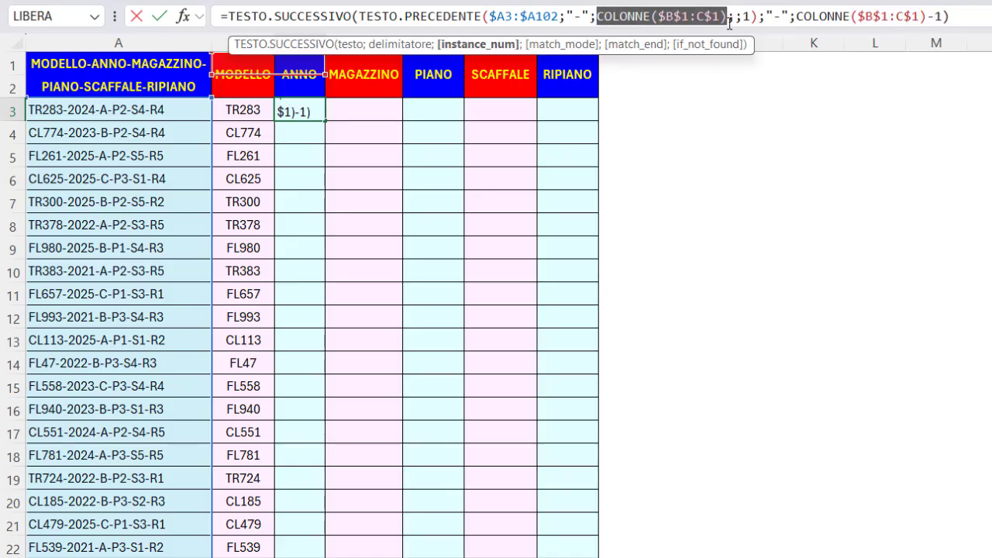
{"action": "left_click_drag", "start_coordinate": [797, 16], "coordinate": [941, 29]}
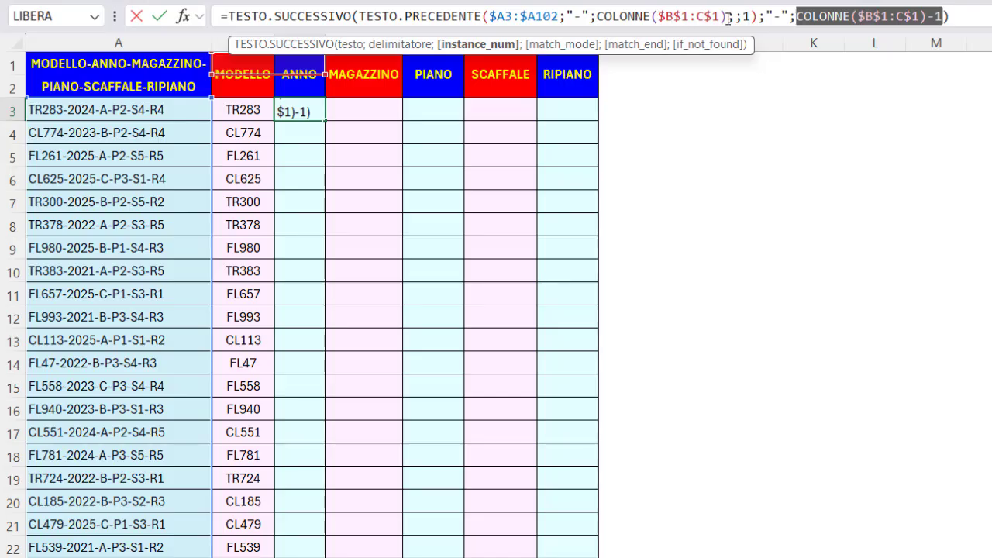
{"action": "key", "text": "Return"}
Fill the C3 formula across D3:G3 without formatting to extract MAGAZZINO, PIANO, SCAFFALE and RIPIANO.
{"action": "left_click", "coordinate": [317, 110]}
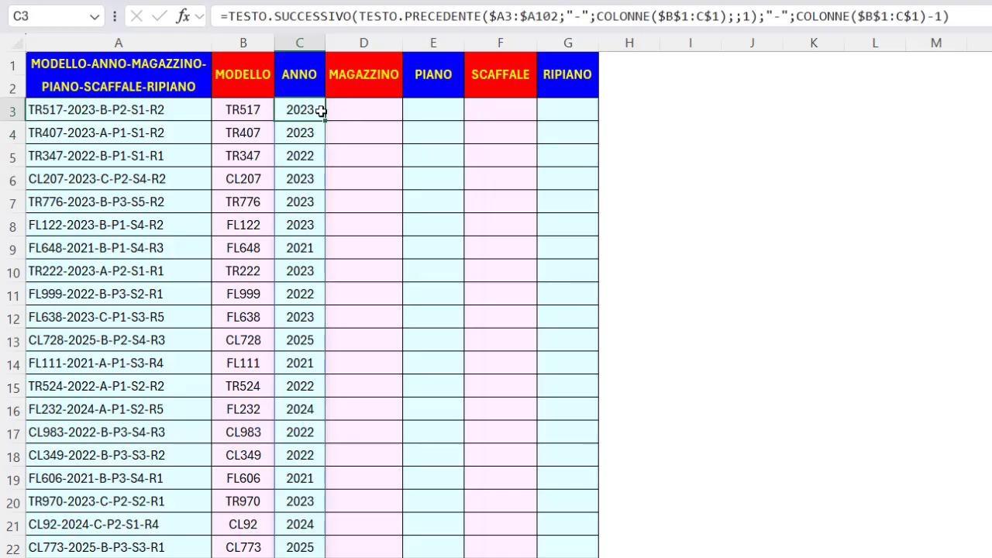
{"action": "left_click_drag", "start_coordinate": [324, 118], "coordinate": [590, 131]}
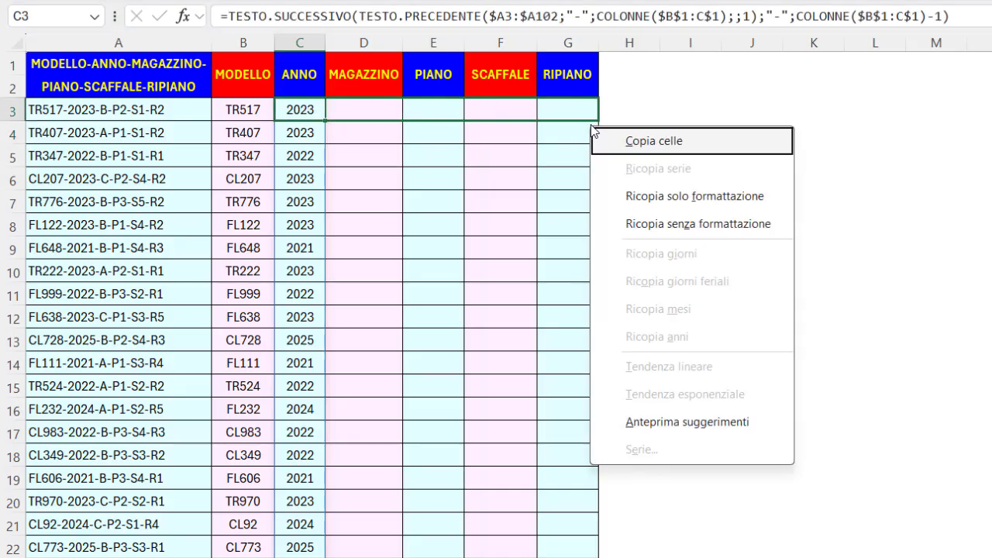
{"action": "left_click", "coordinate": [653, 225]}
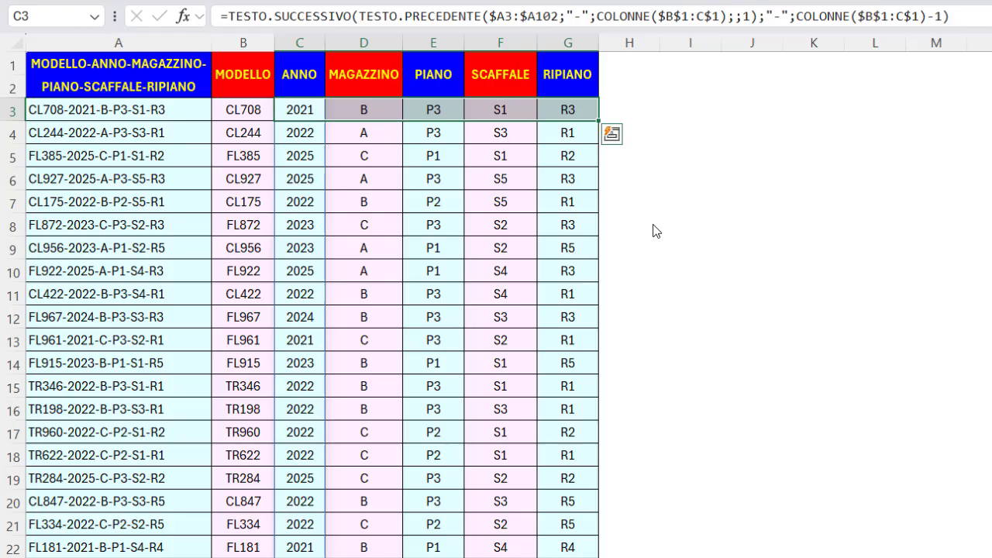
{"action": "left_click", "coordinate": [246, 88]}
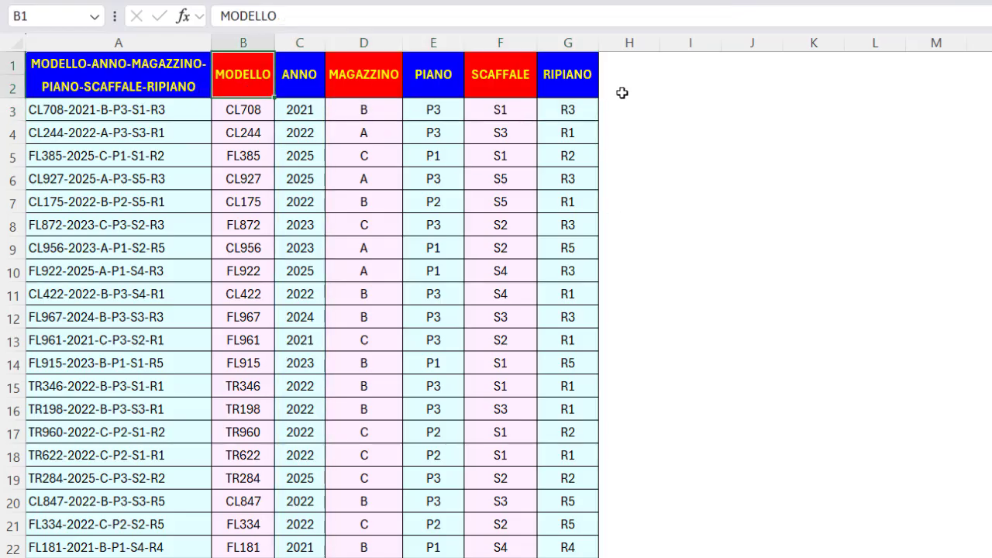